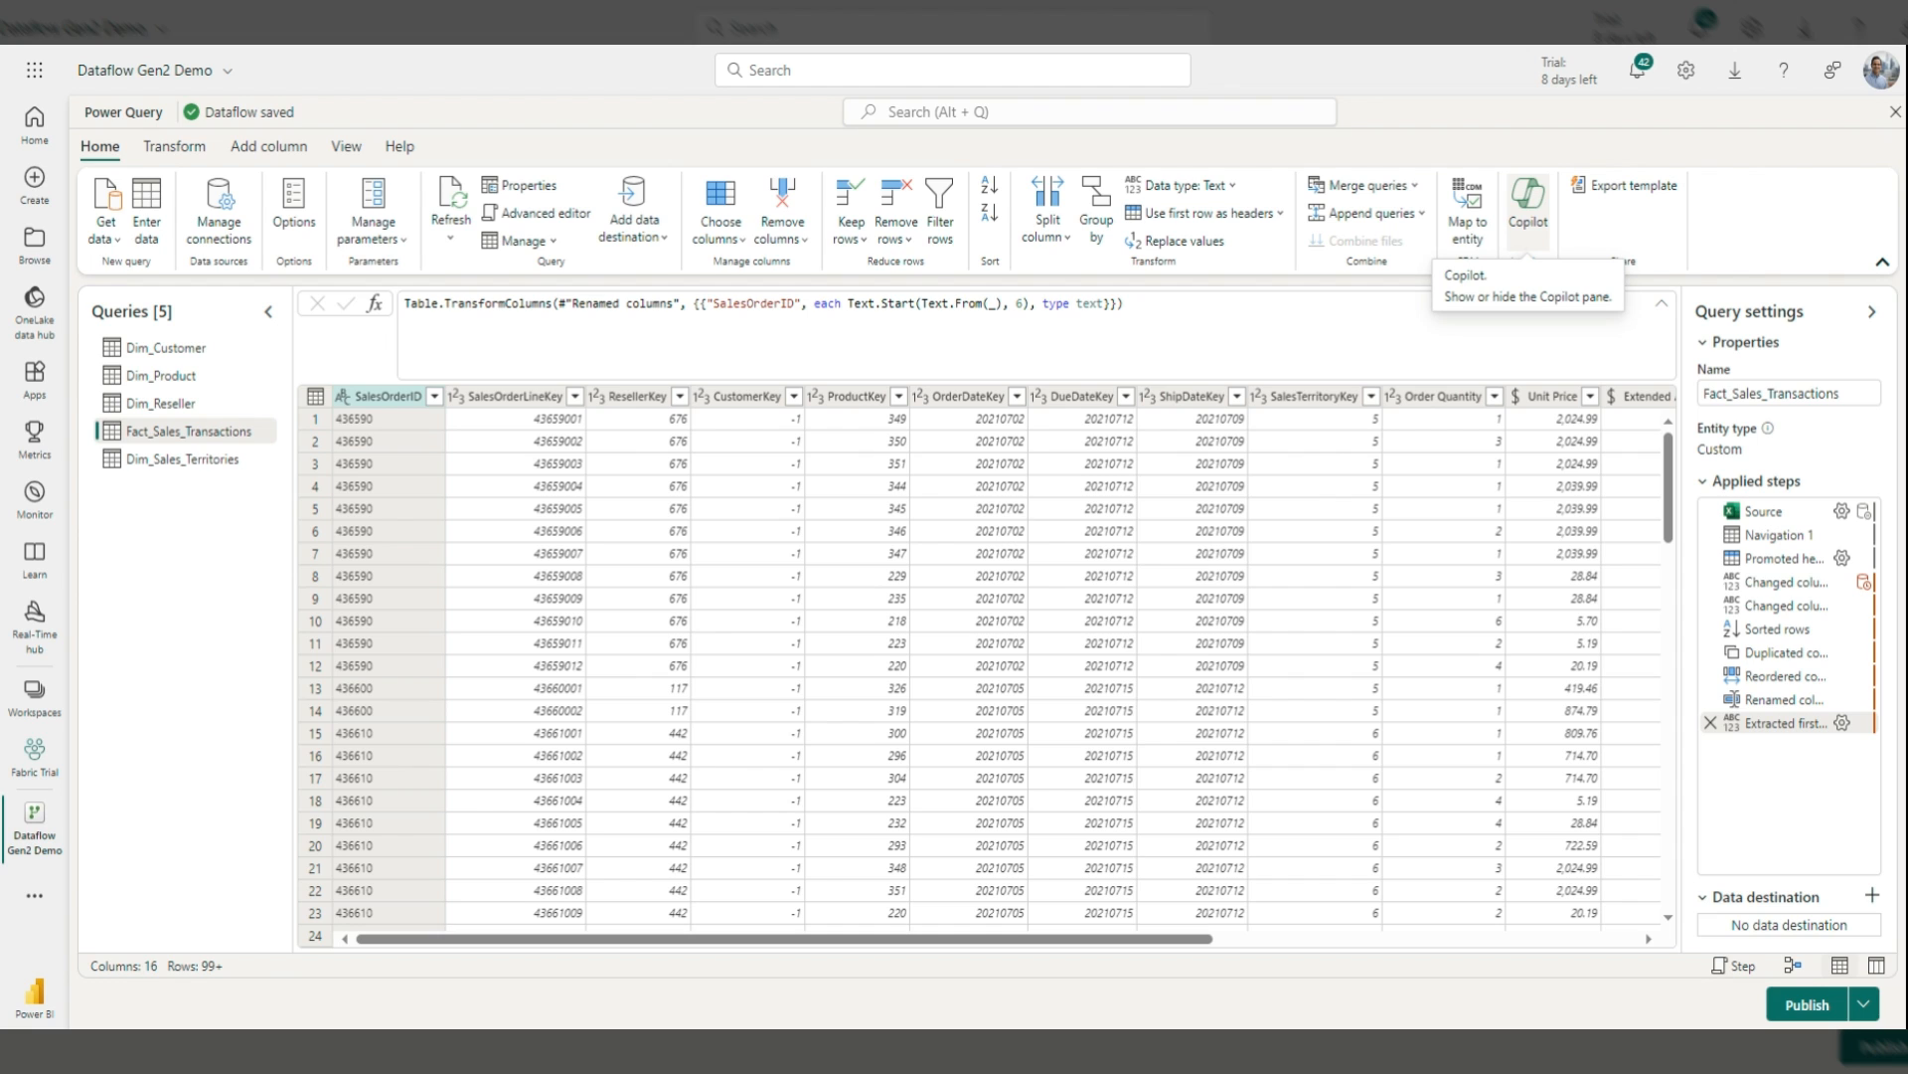
# Step: In the Copilot pane, write 'Describe what is happening in this query', correcting the misspelled 'querry'
pyautogui.click(1528, 224)
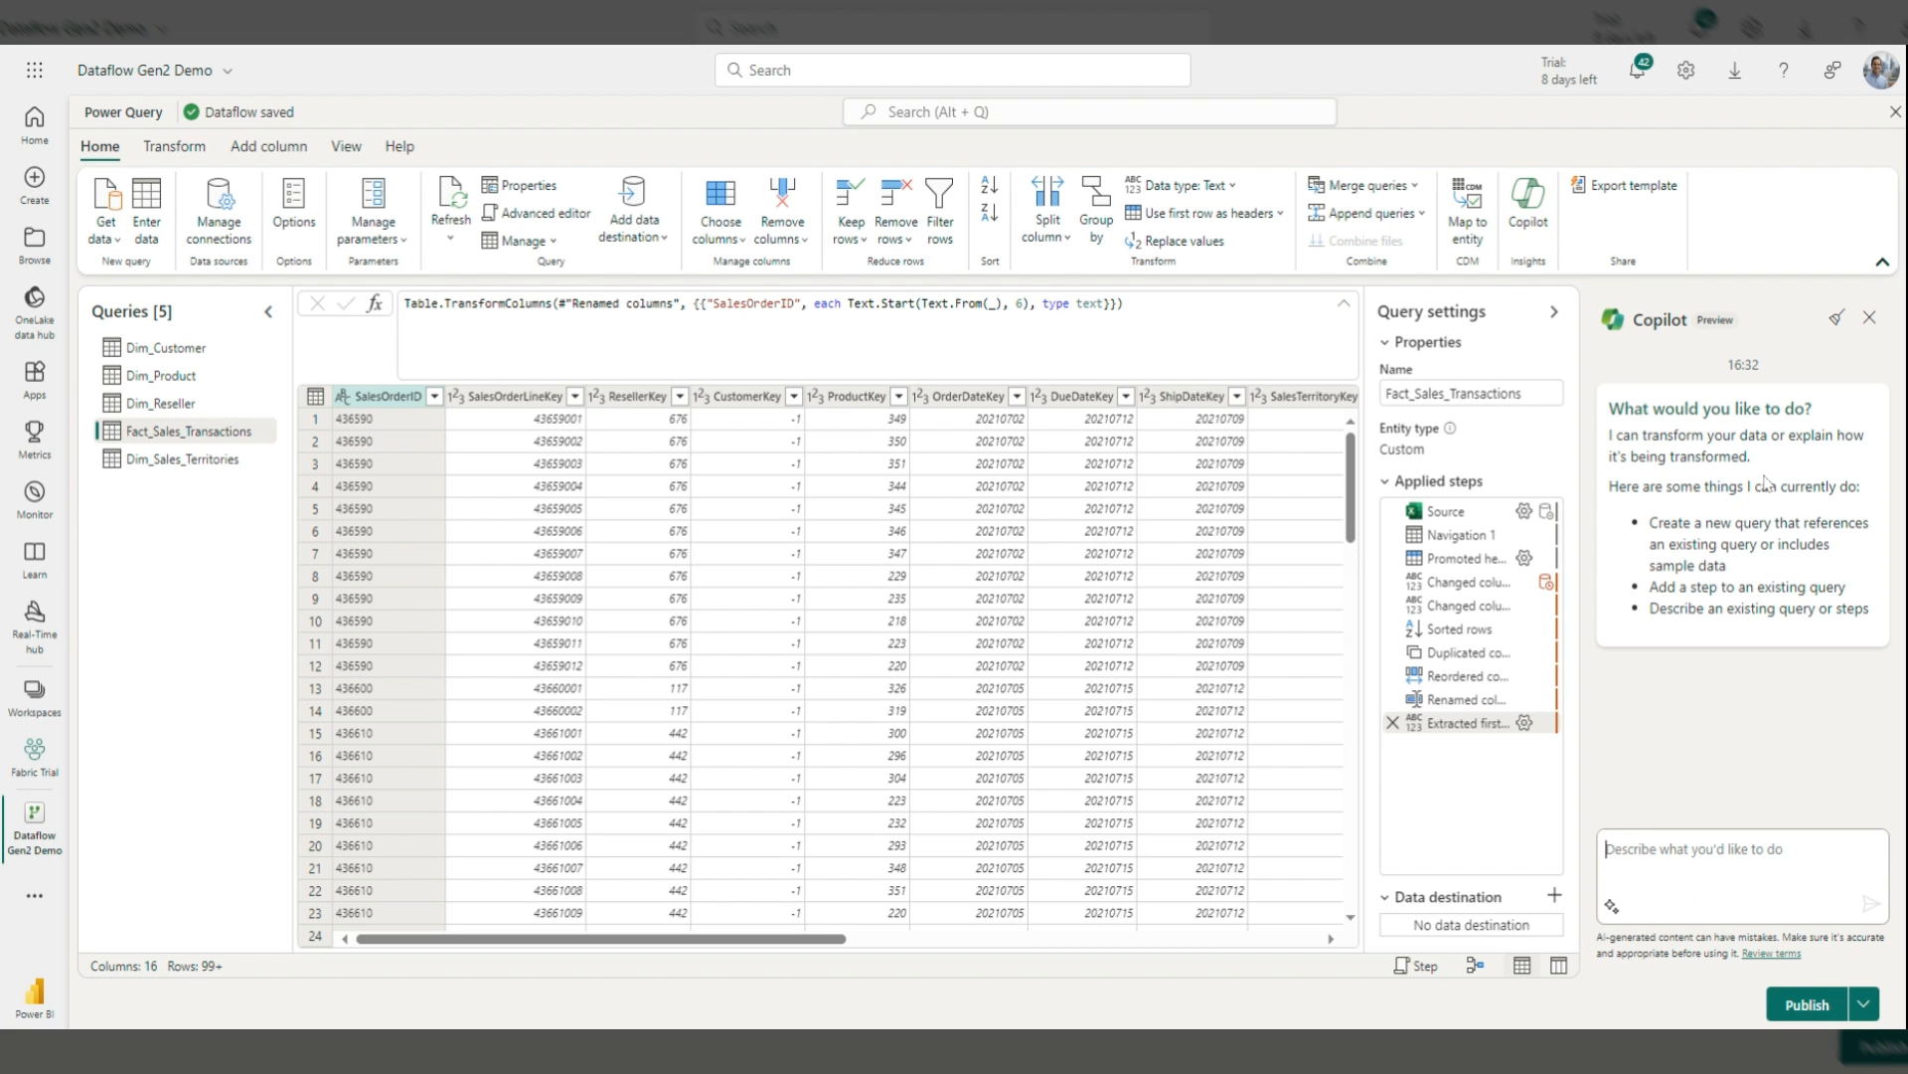
pyautogui.click(1694, 850)
pyautogui.write('Deccri')
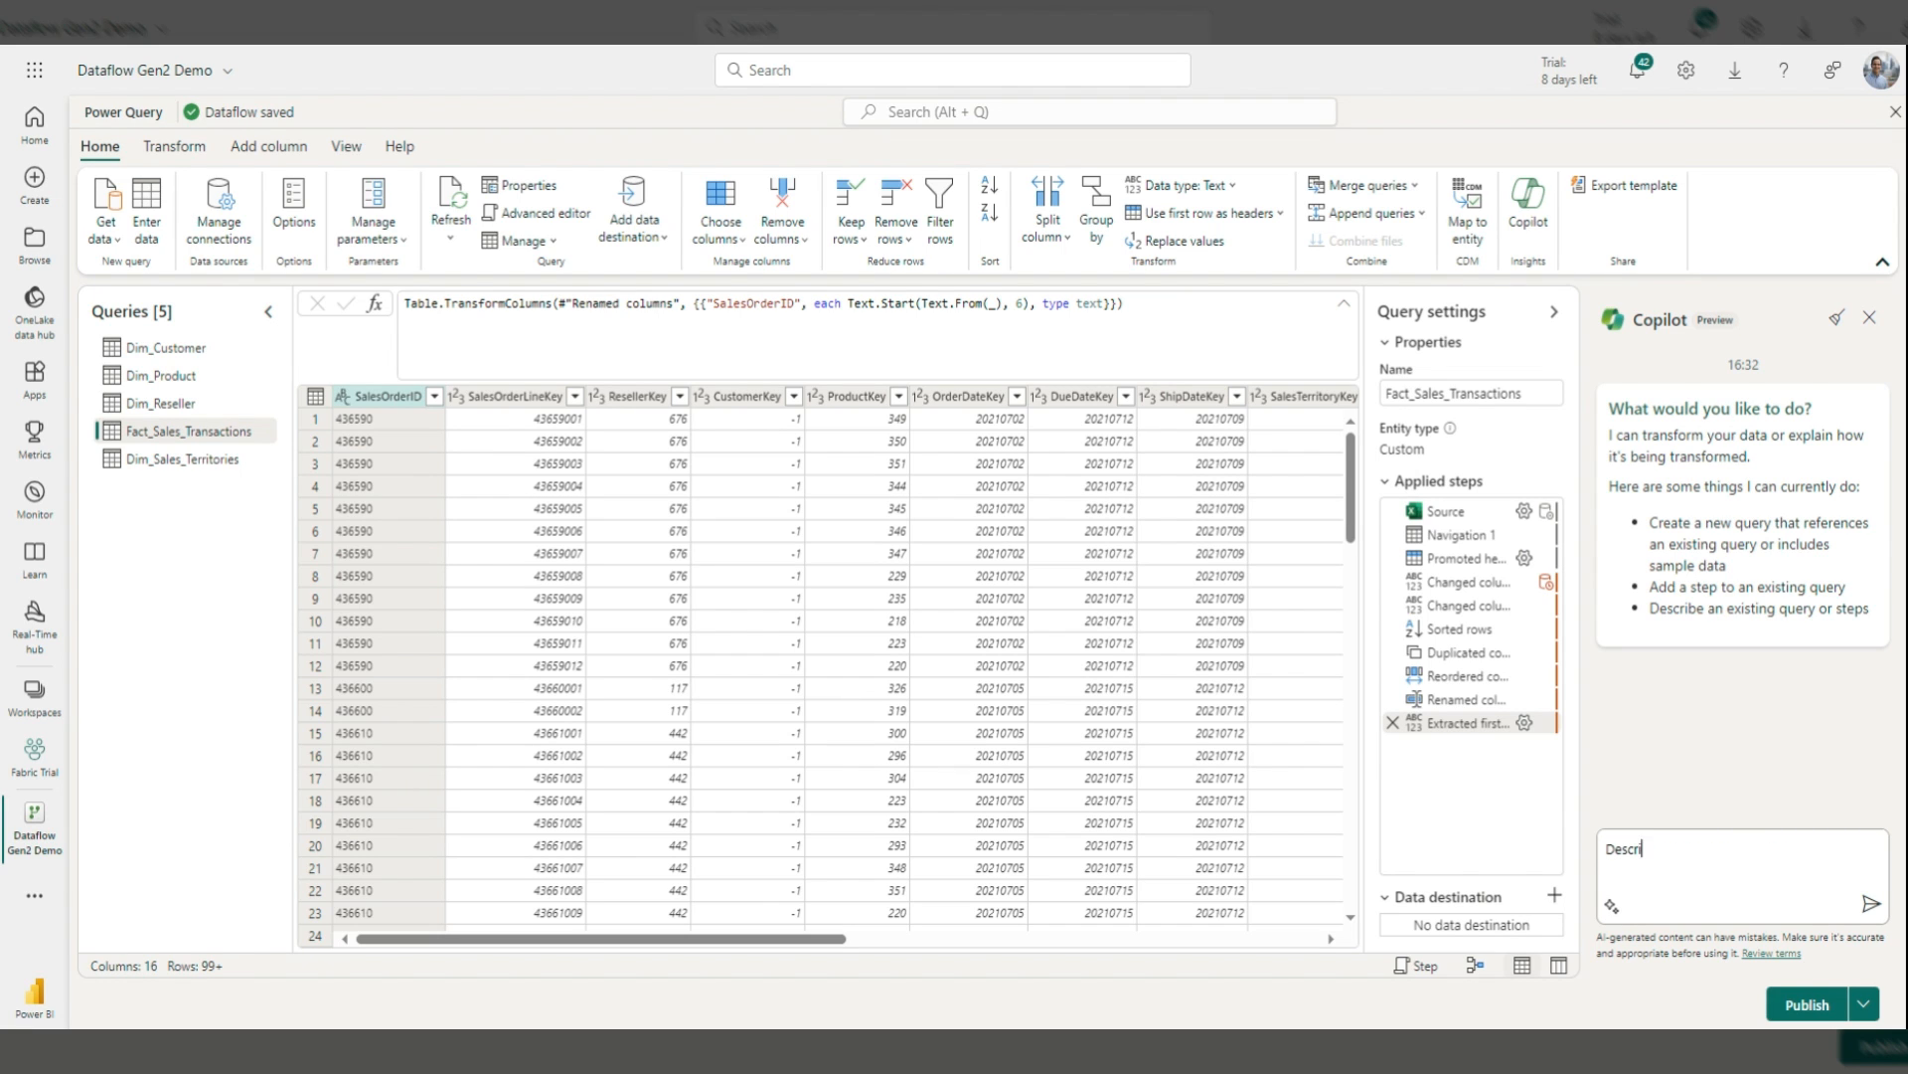
pyautogui.write('be what is happening in this')
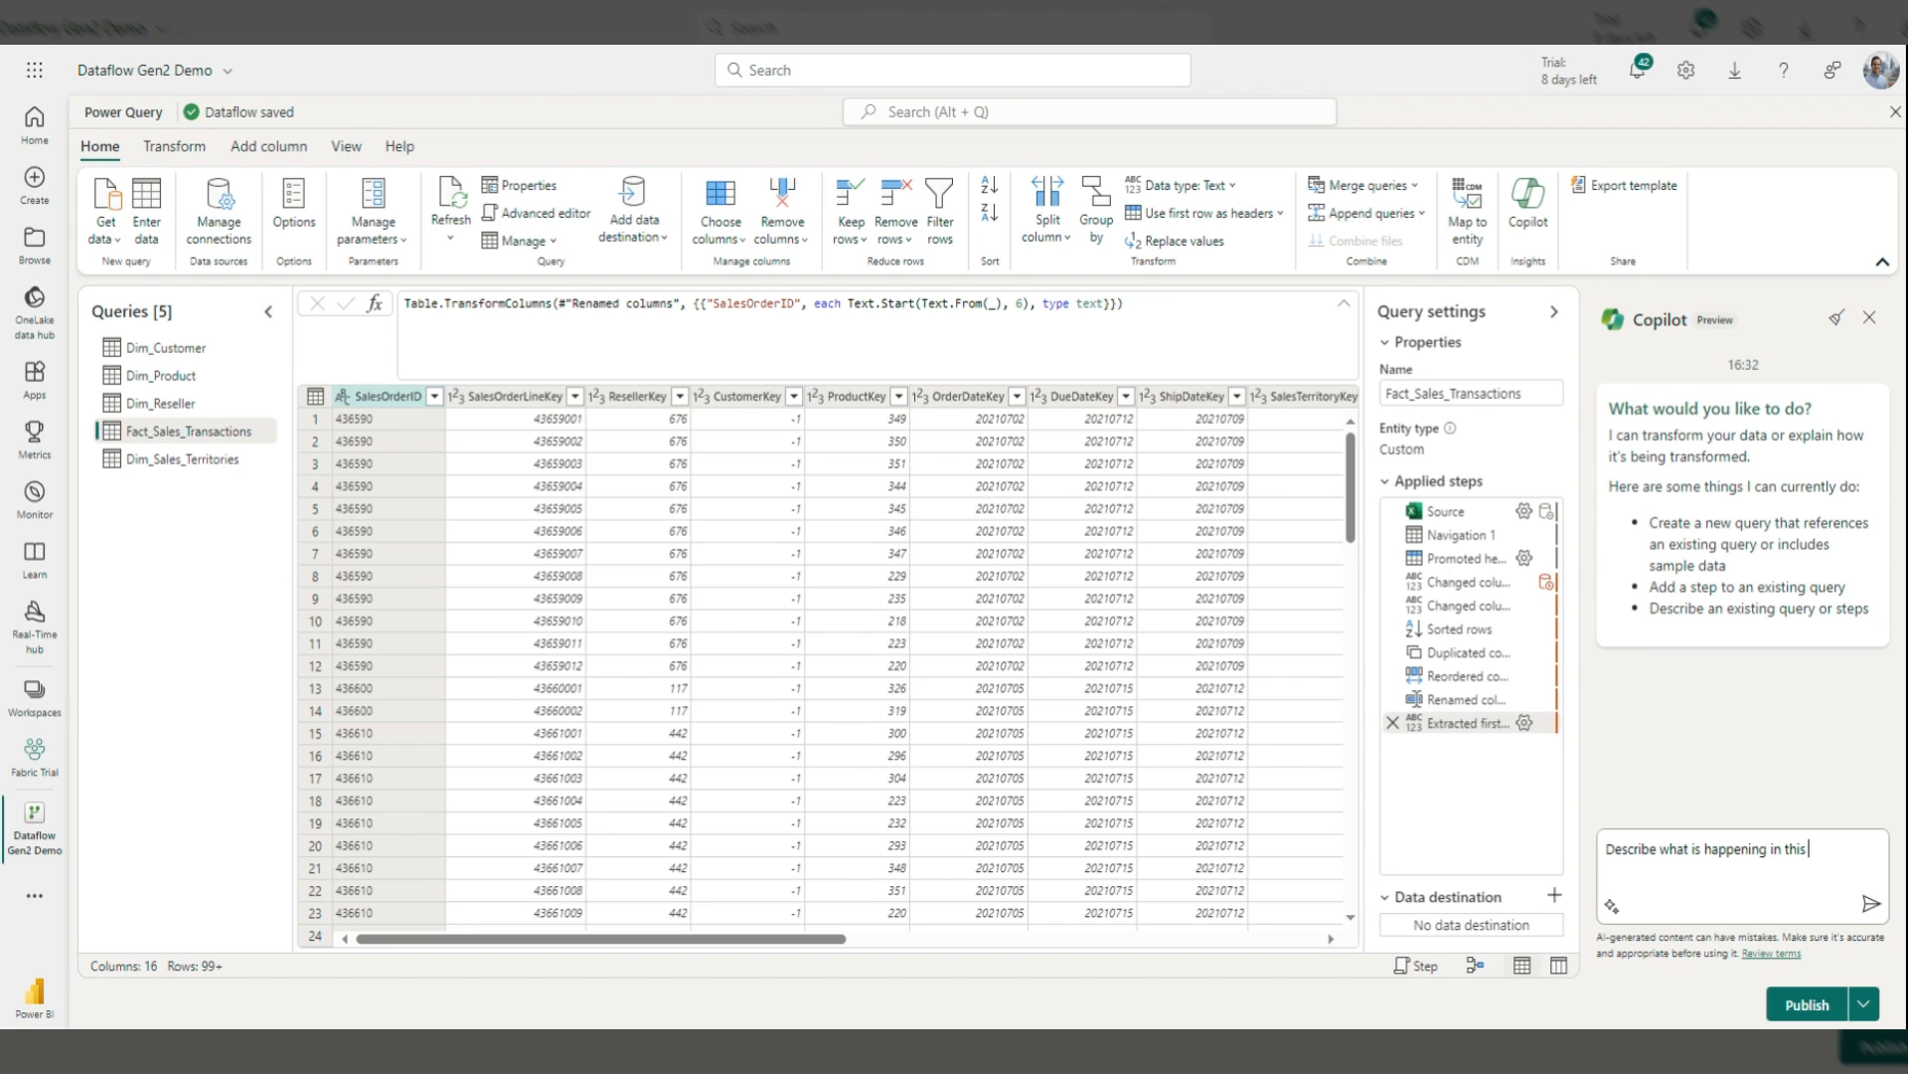
pyautogui.write(' querry')
pyautogui.press('BackSpace')
pyautogui.press('BackSpace')
# Step: Send the question, read Copilot's step-by-step explanation, then open the query's full M code
pyautogui.write('y?')
pyautogui.press('Return')
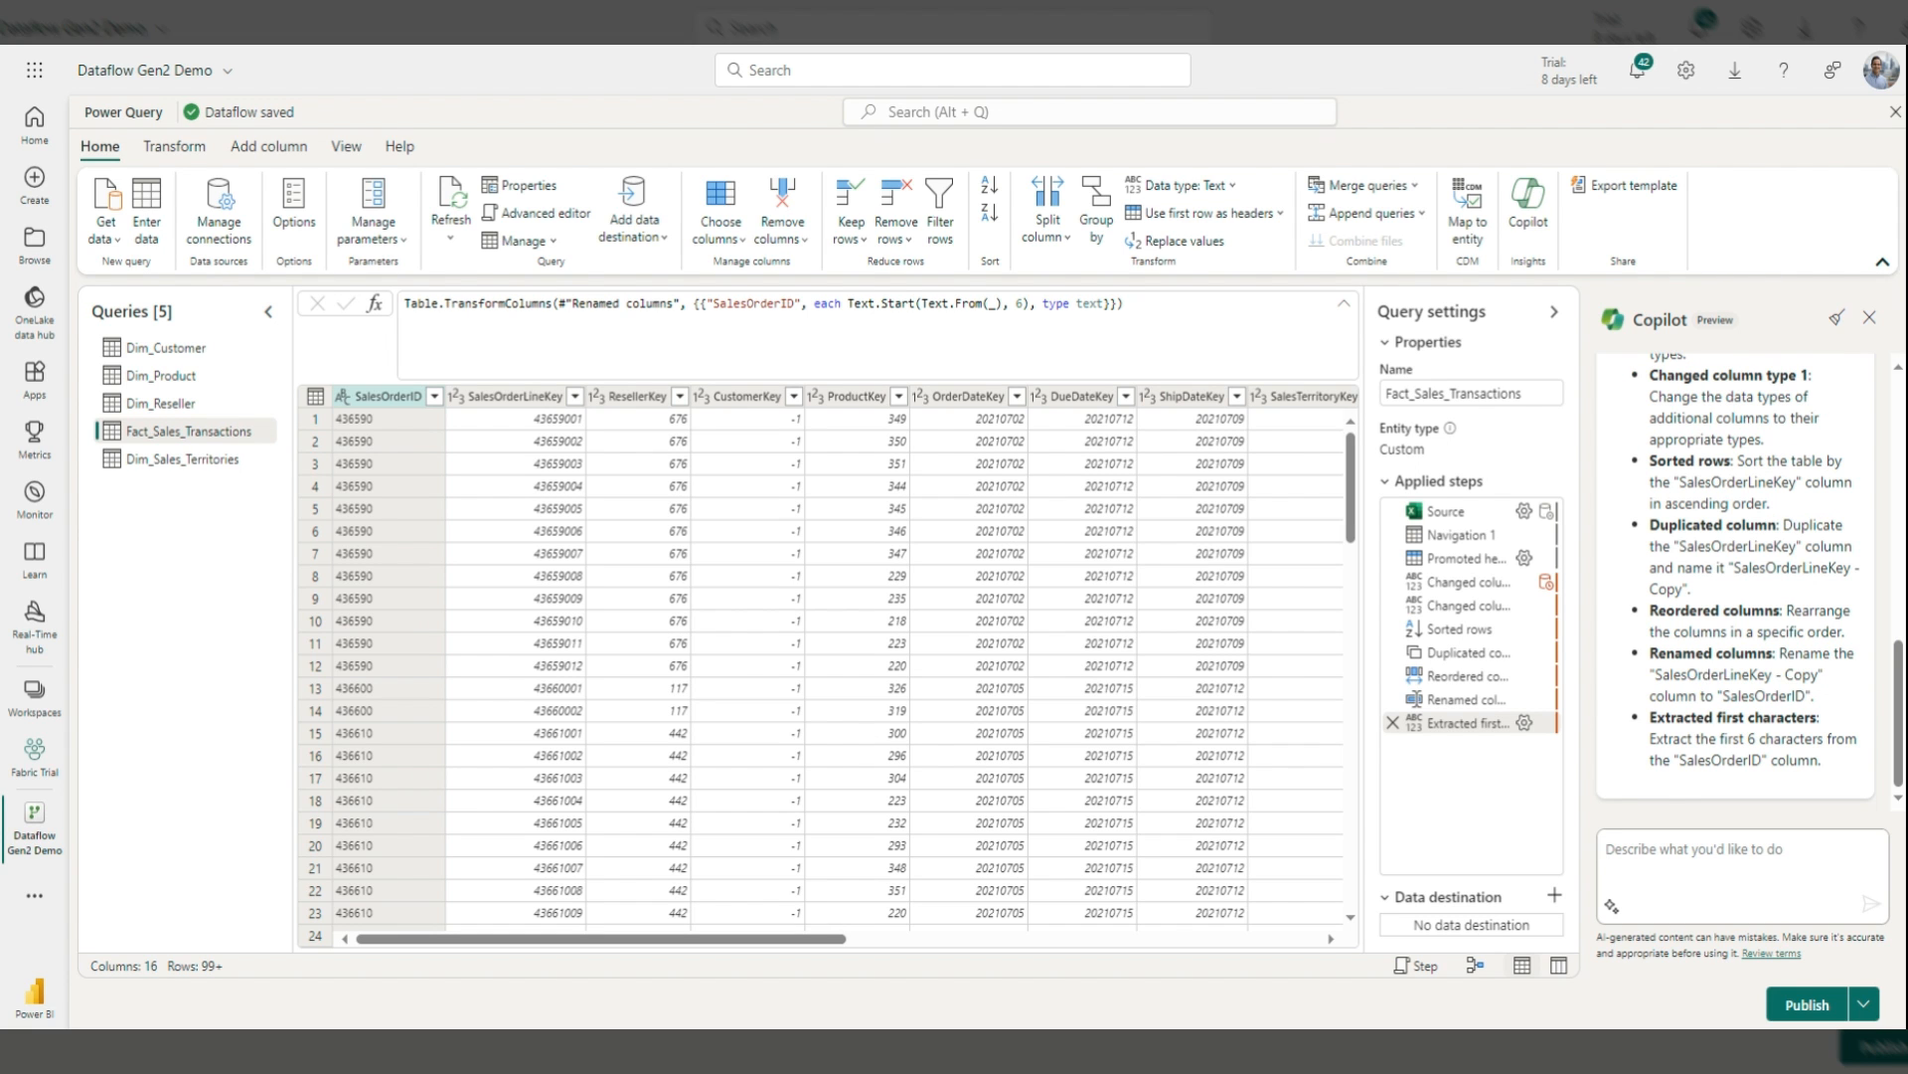
pyautogui.scroll(5, 1671, 621)
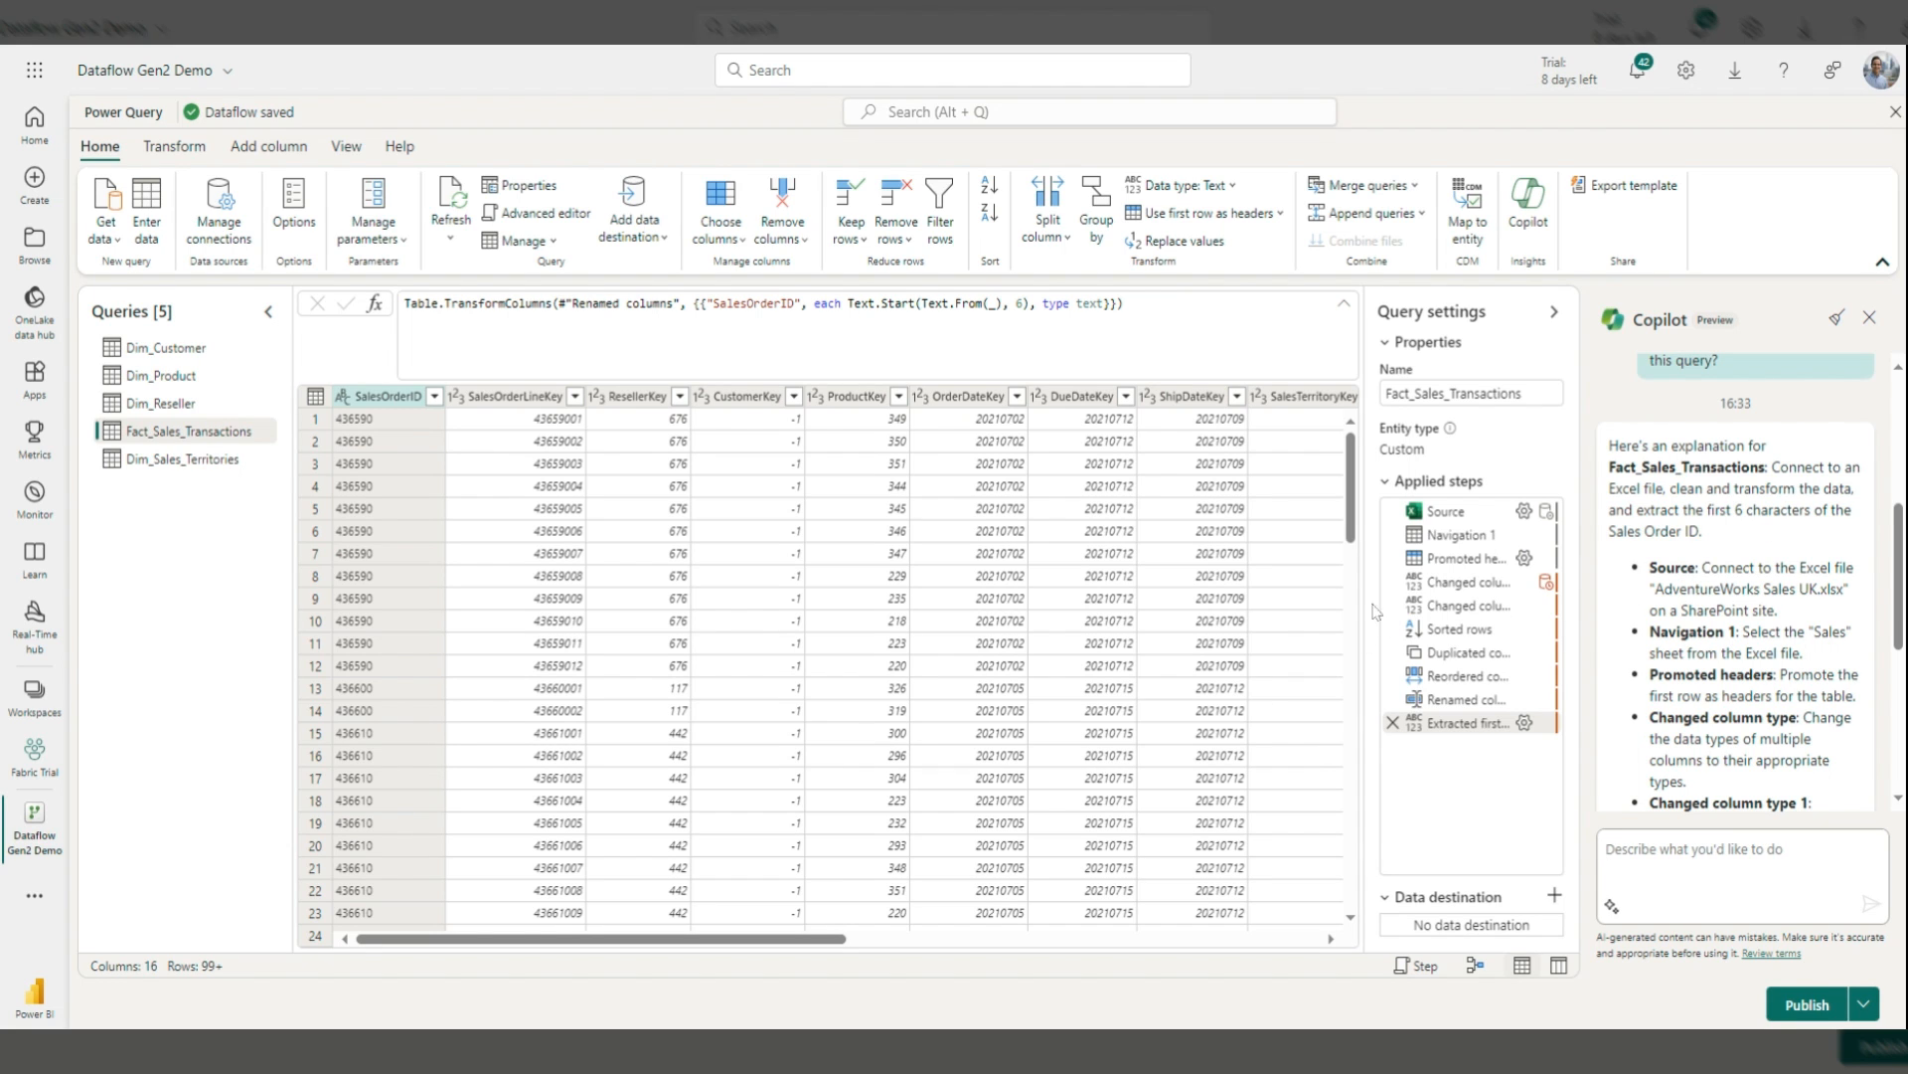
pyautogui.scroll(-1, 1742, 608)
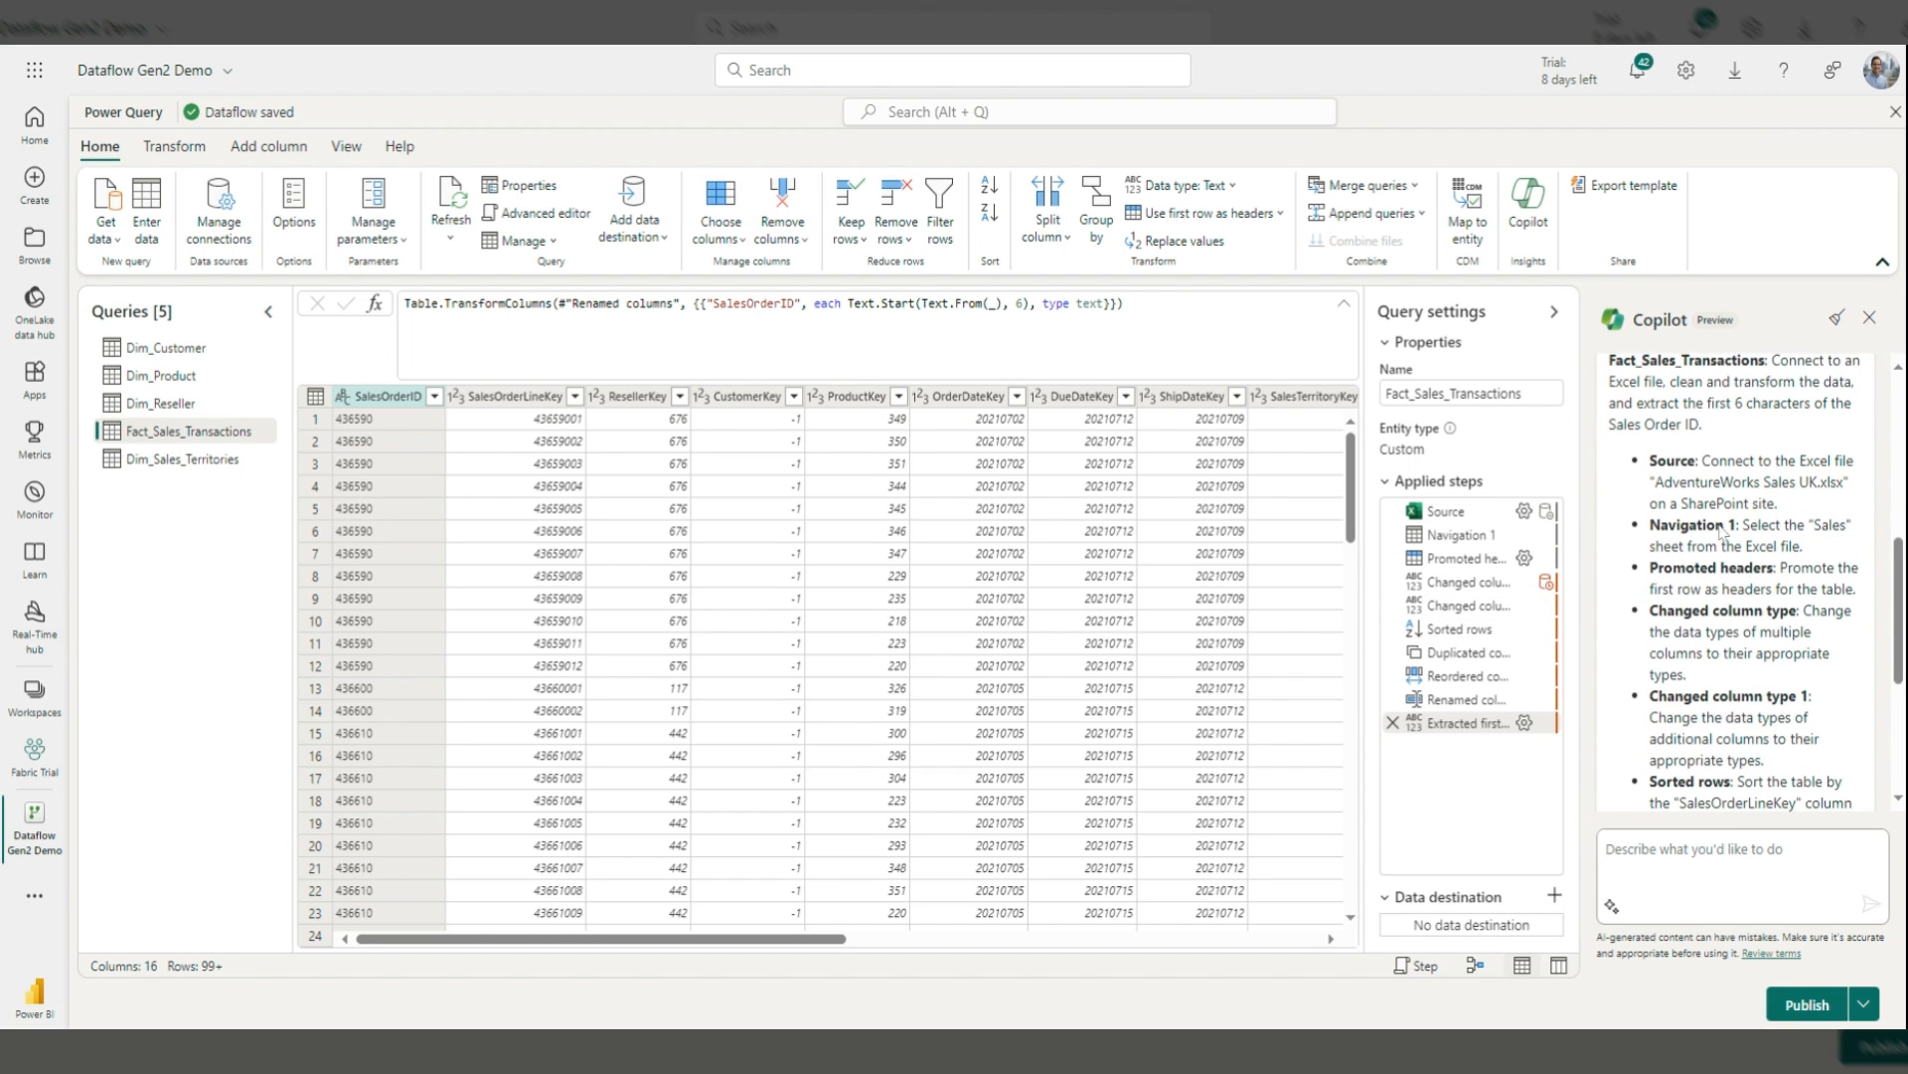
pyautogui.scroll(-1, 1721, 532)
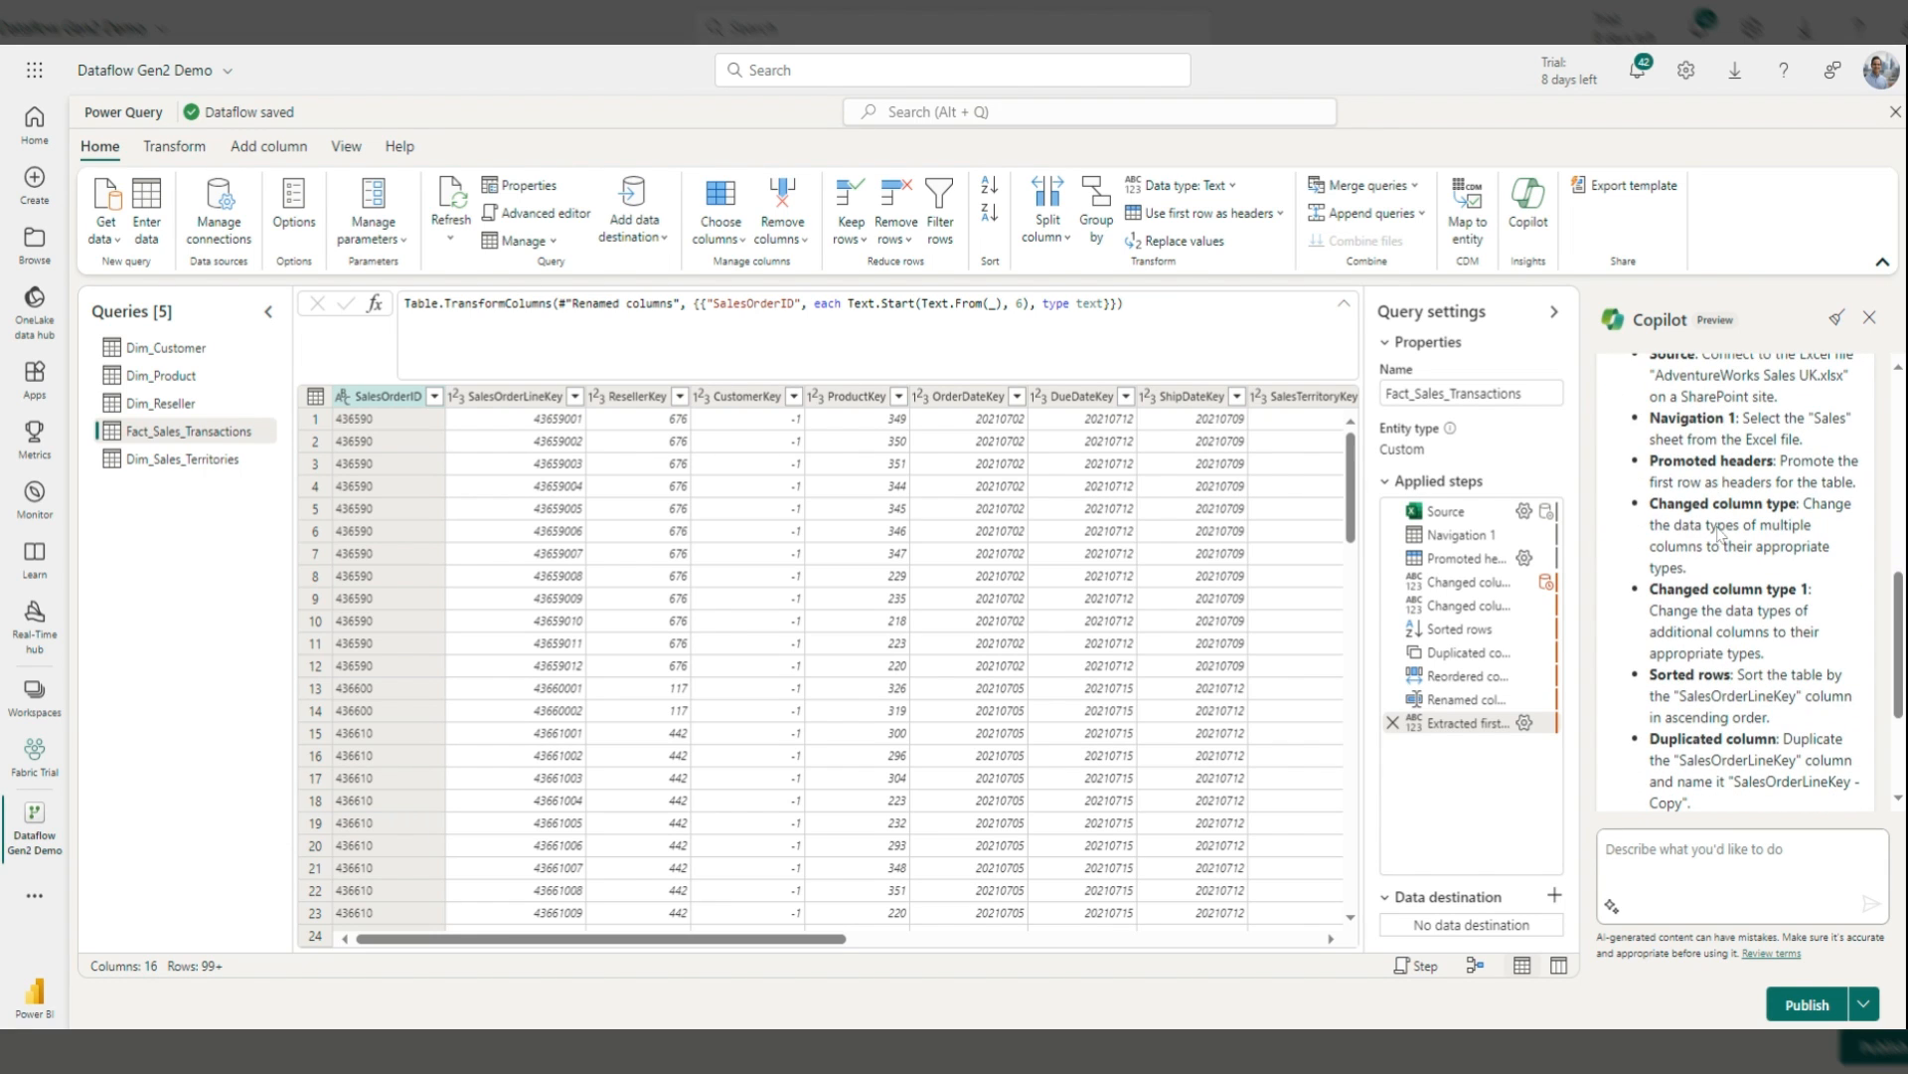
pyautogui.scroll(-1, 1721, 534)
pyautogui.scroll(-1, 1721, 537)
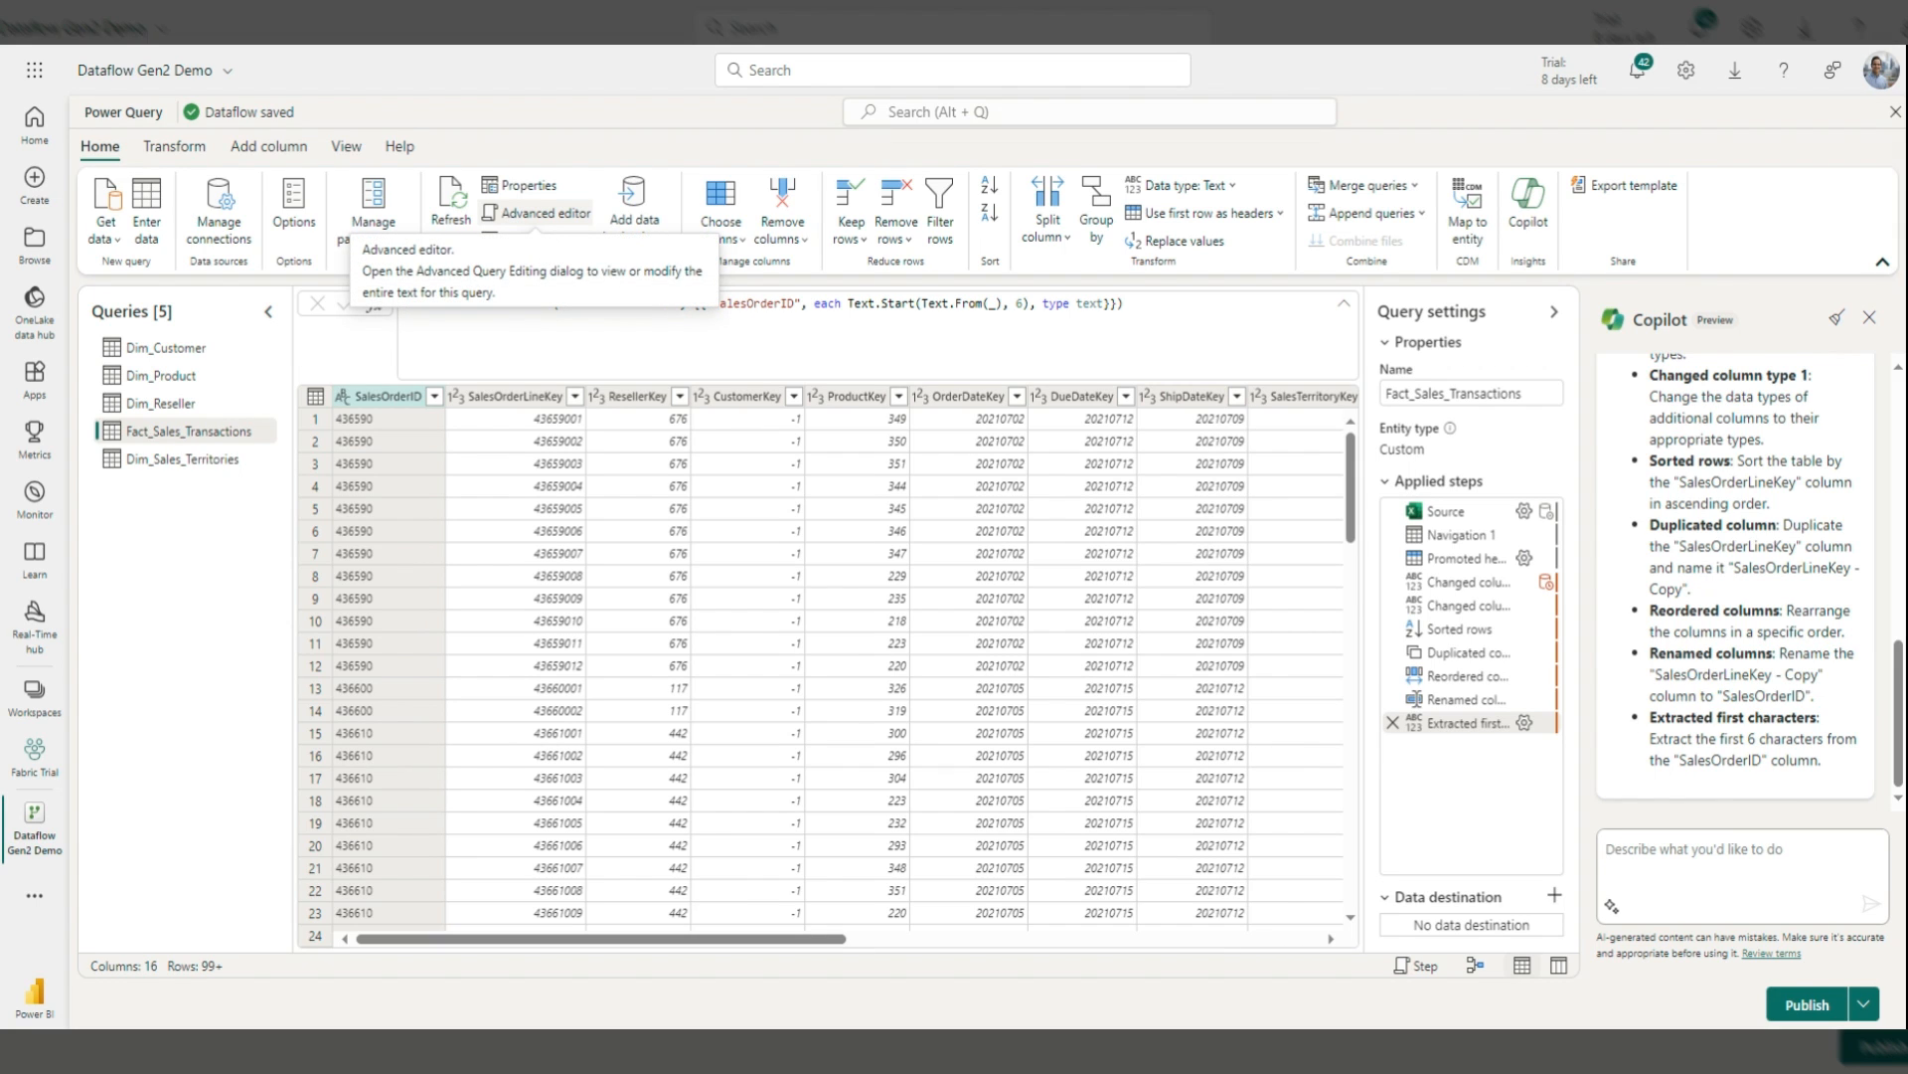
pyautogui.click(537, 213)
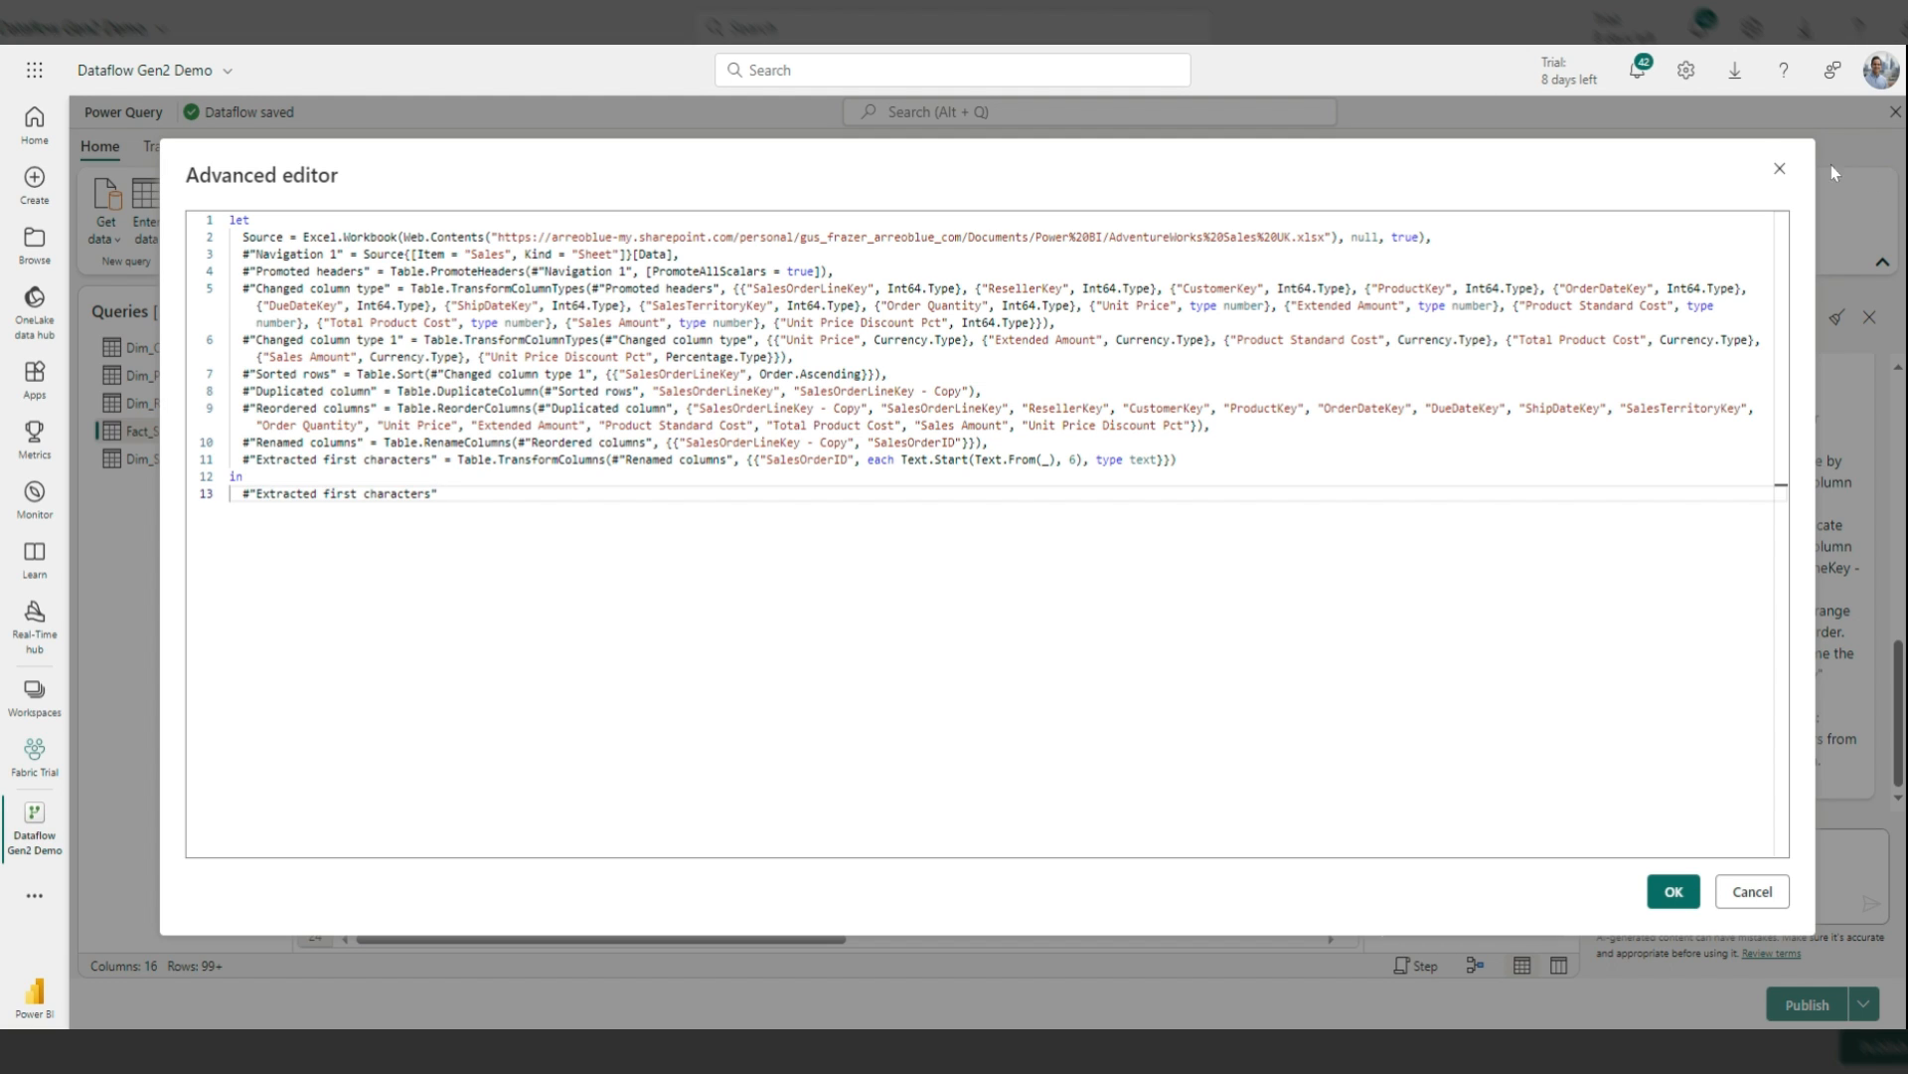
pyautogui.click(1781, 171)
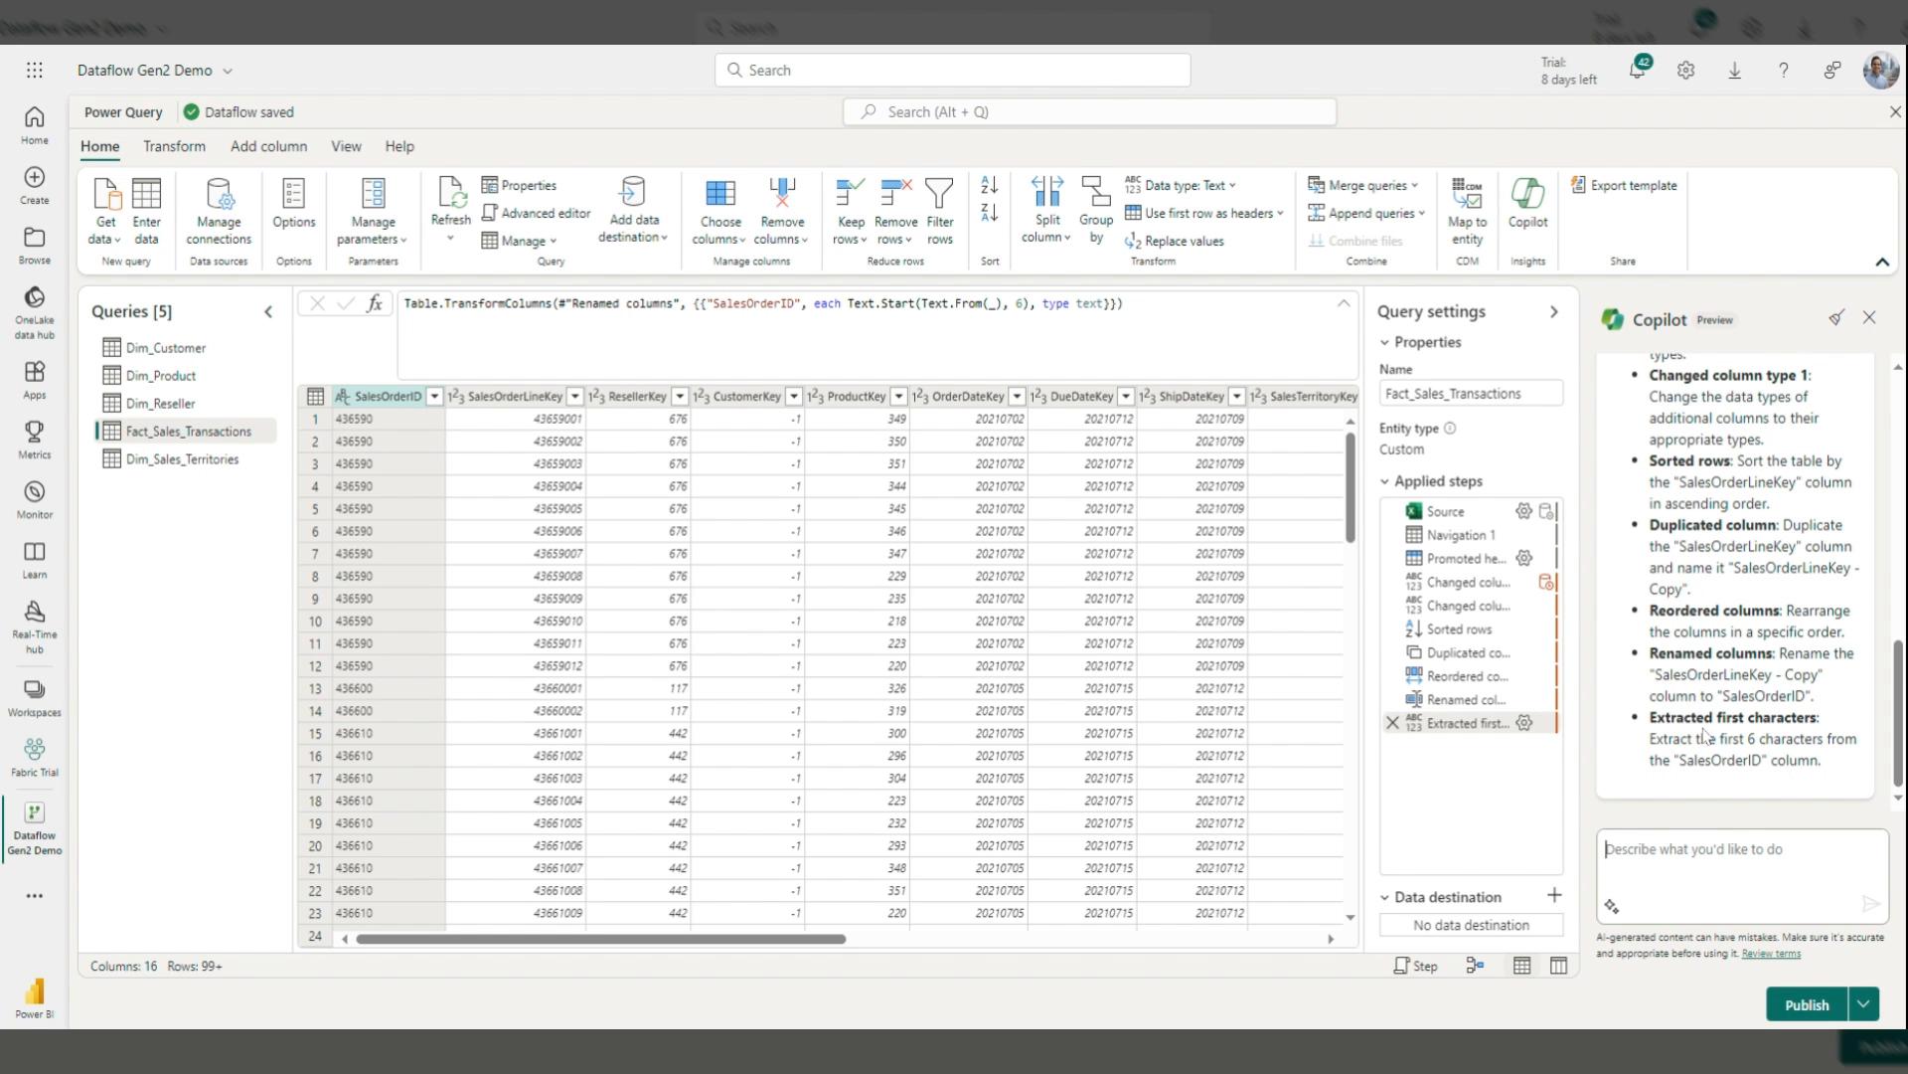
pyautogui.scroll(2, 1704, 736)
pyautogui.scroll(1, 1704, 736)
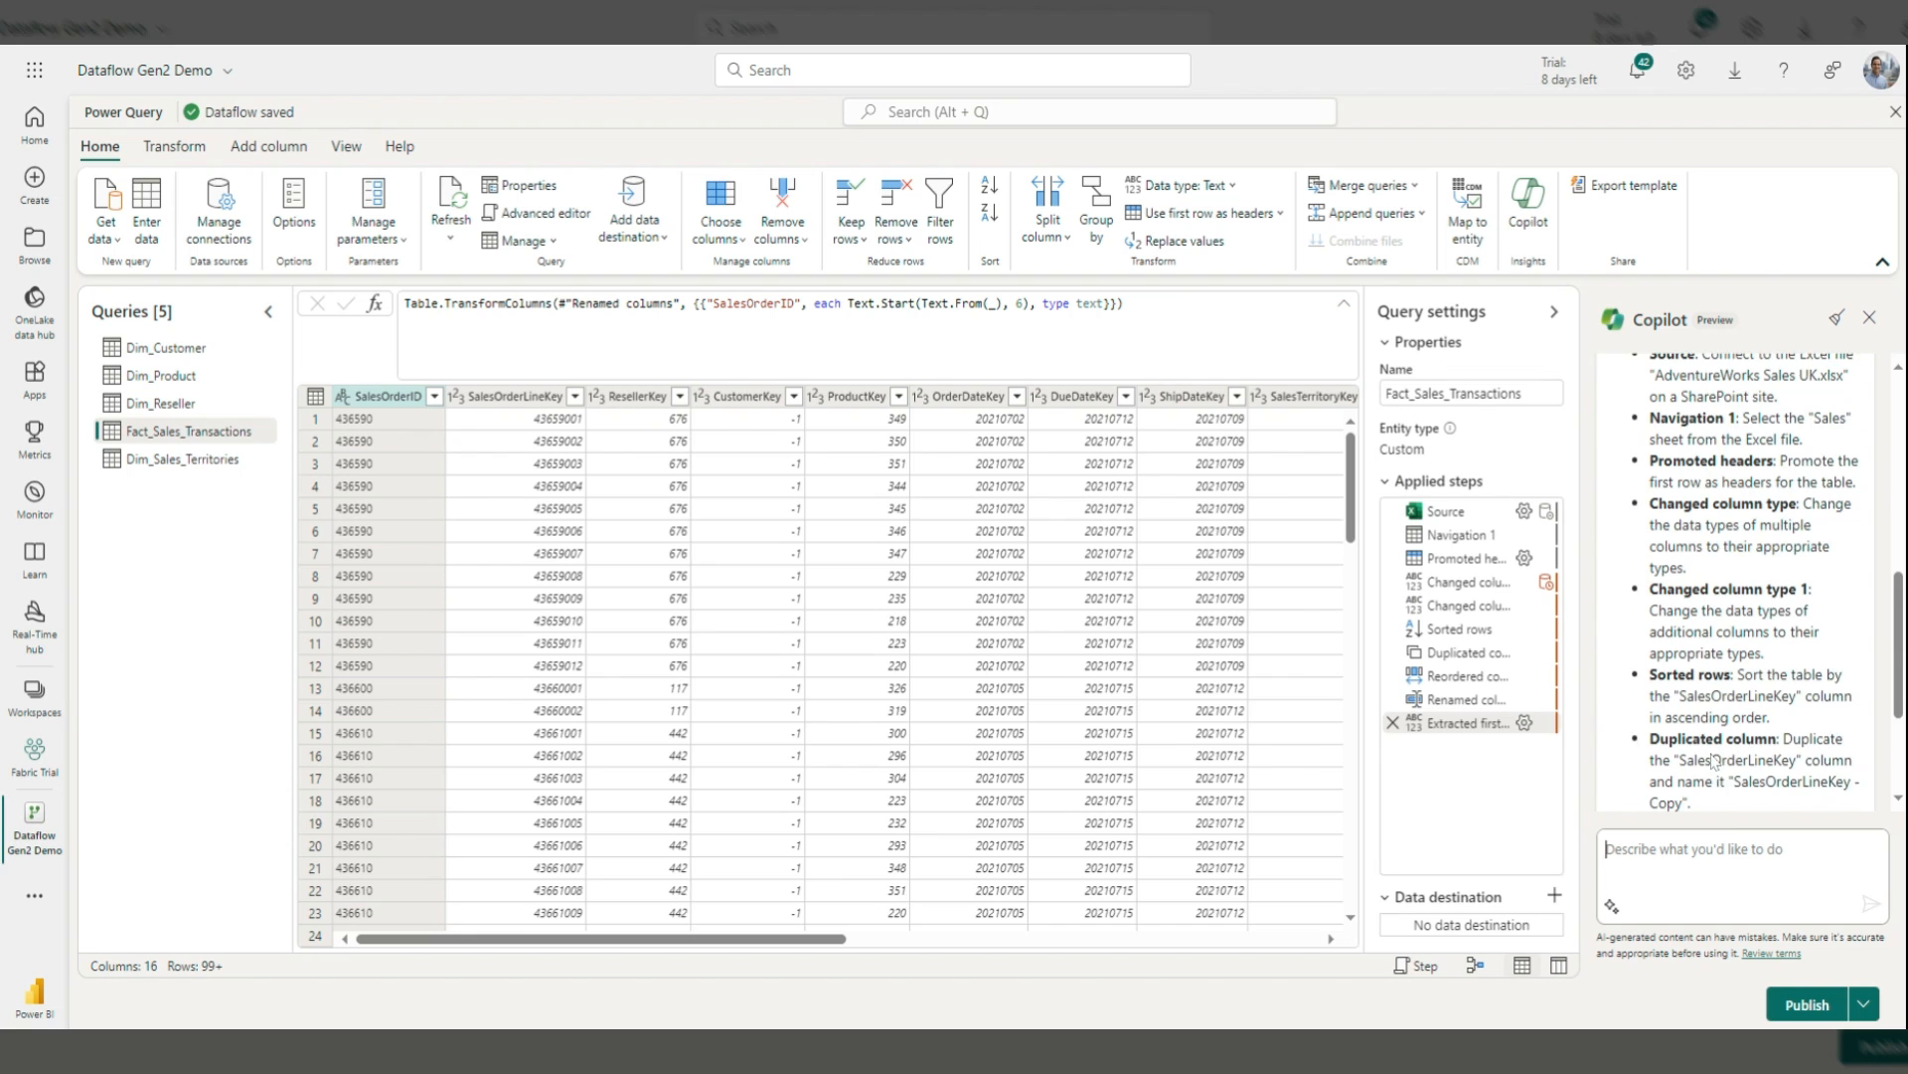
pyautogui.scroll(1, 1712, 766)
pyautogui.scroll(3, 1712, 760)
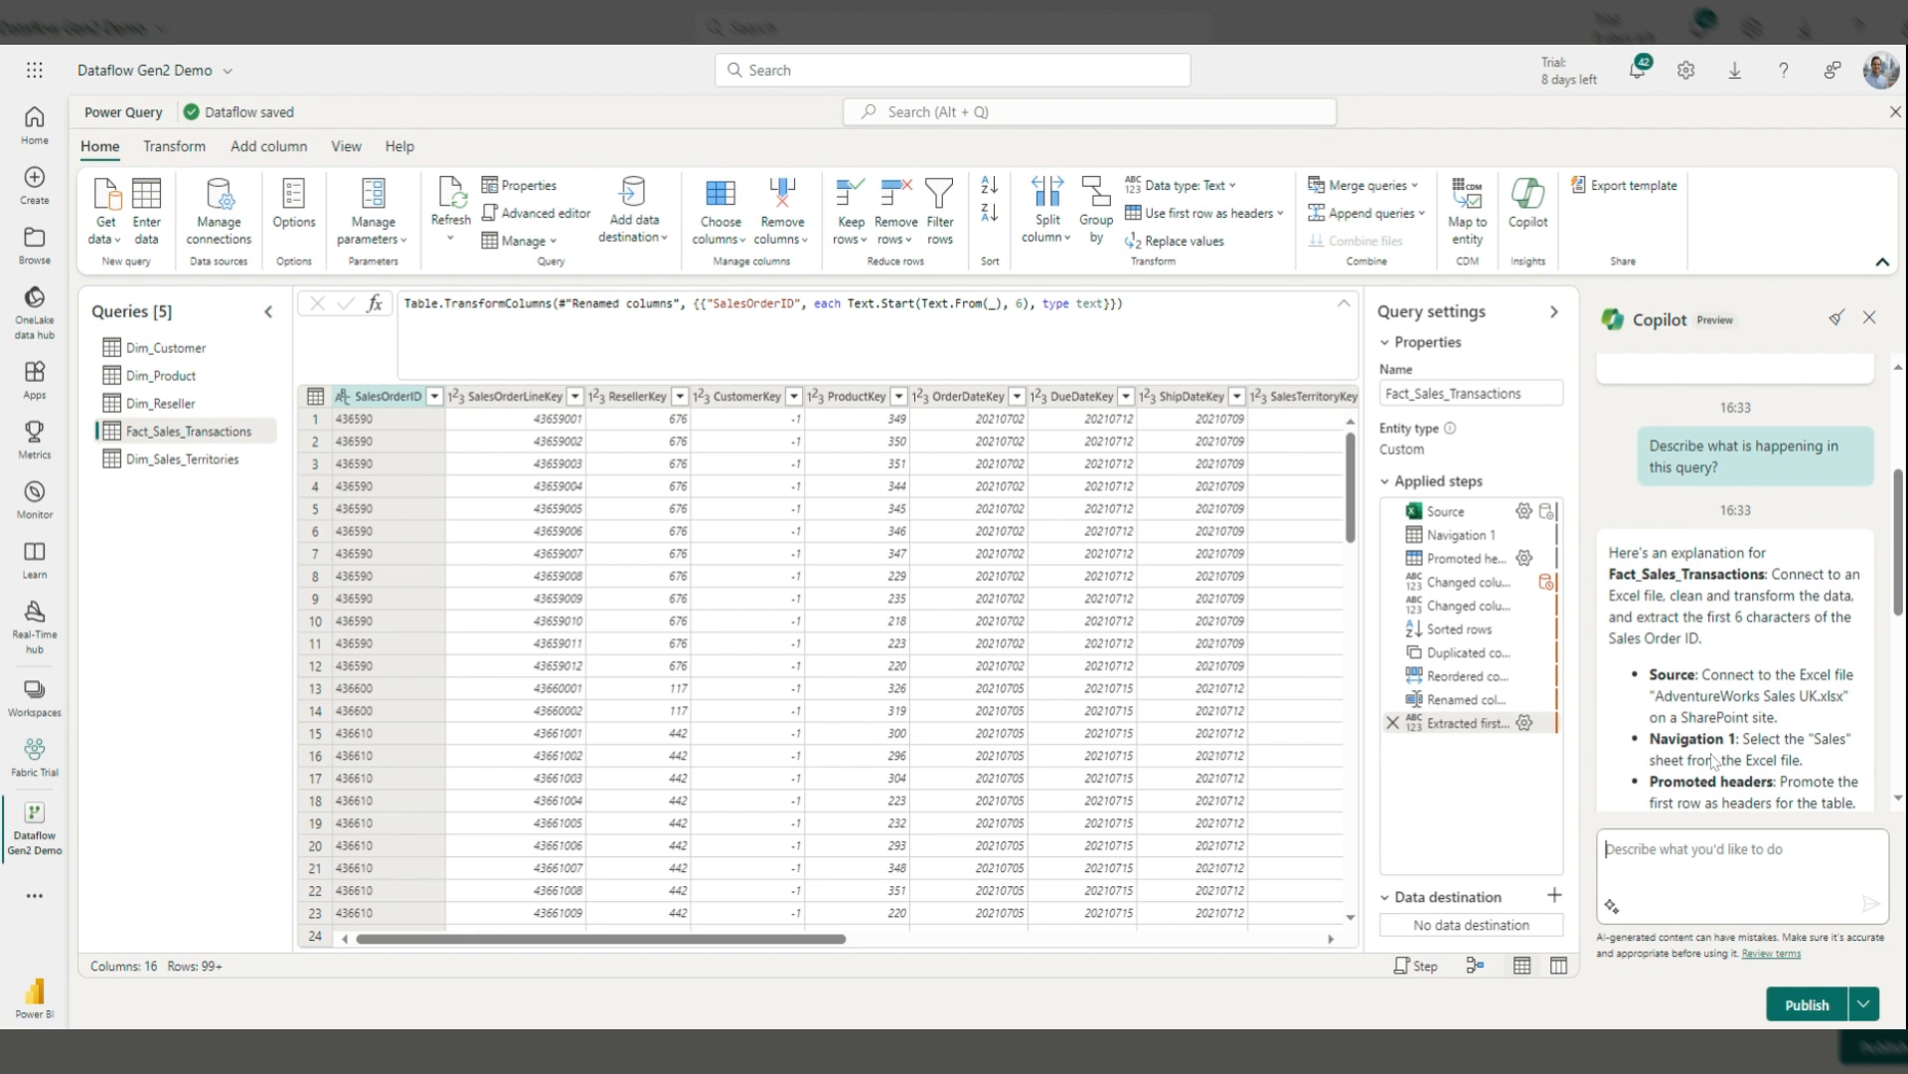
pyautogui.scroll(-3, 1712, 760)
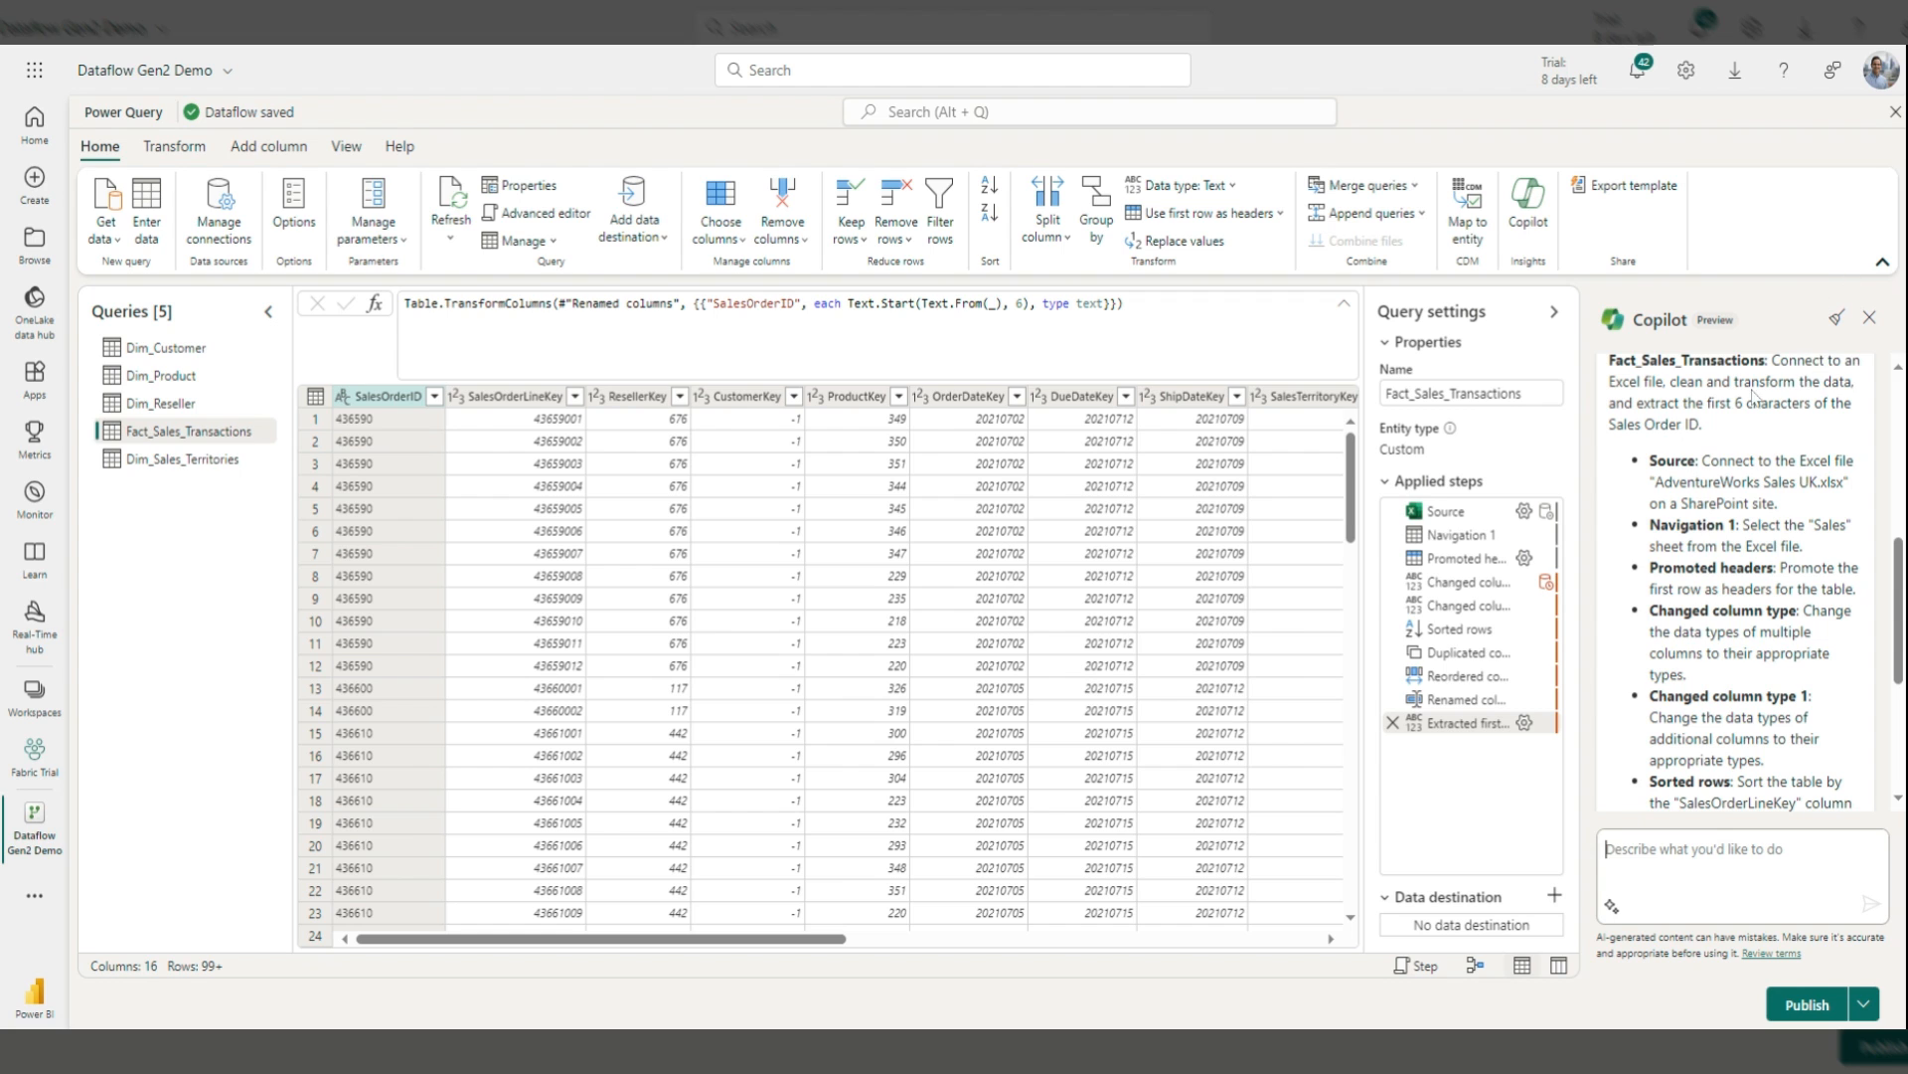
pyautogui.scroll(-2, 1713, 432)
pyautogui.scroll(-2, 1714, 431)
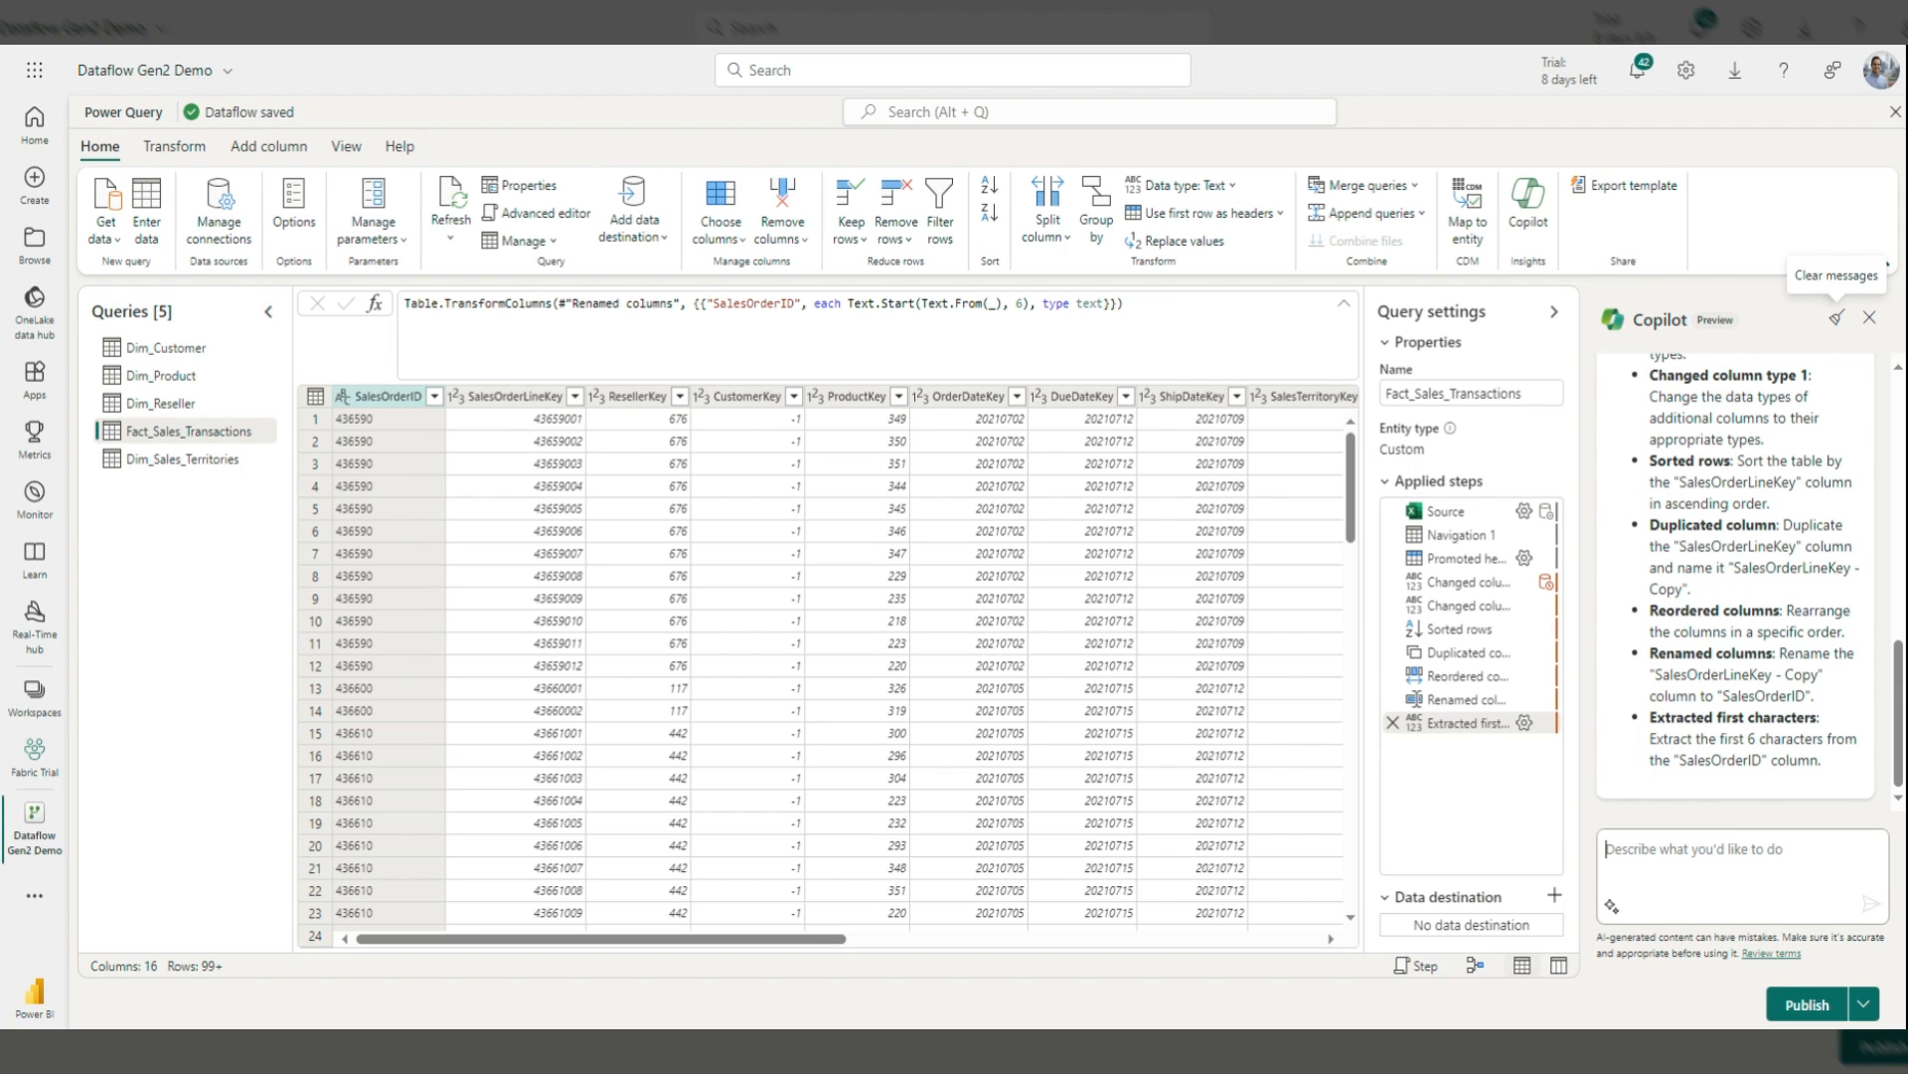
pyautogui.click(1837, 318)
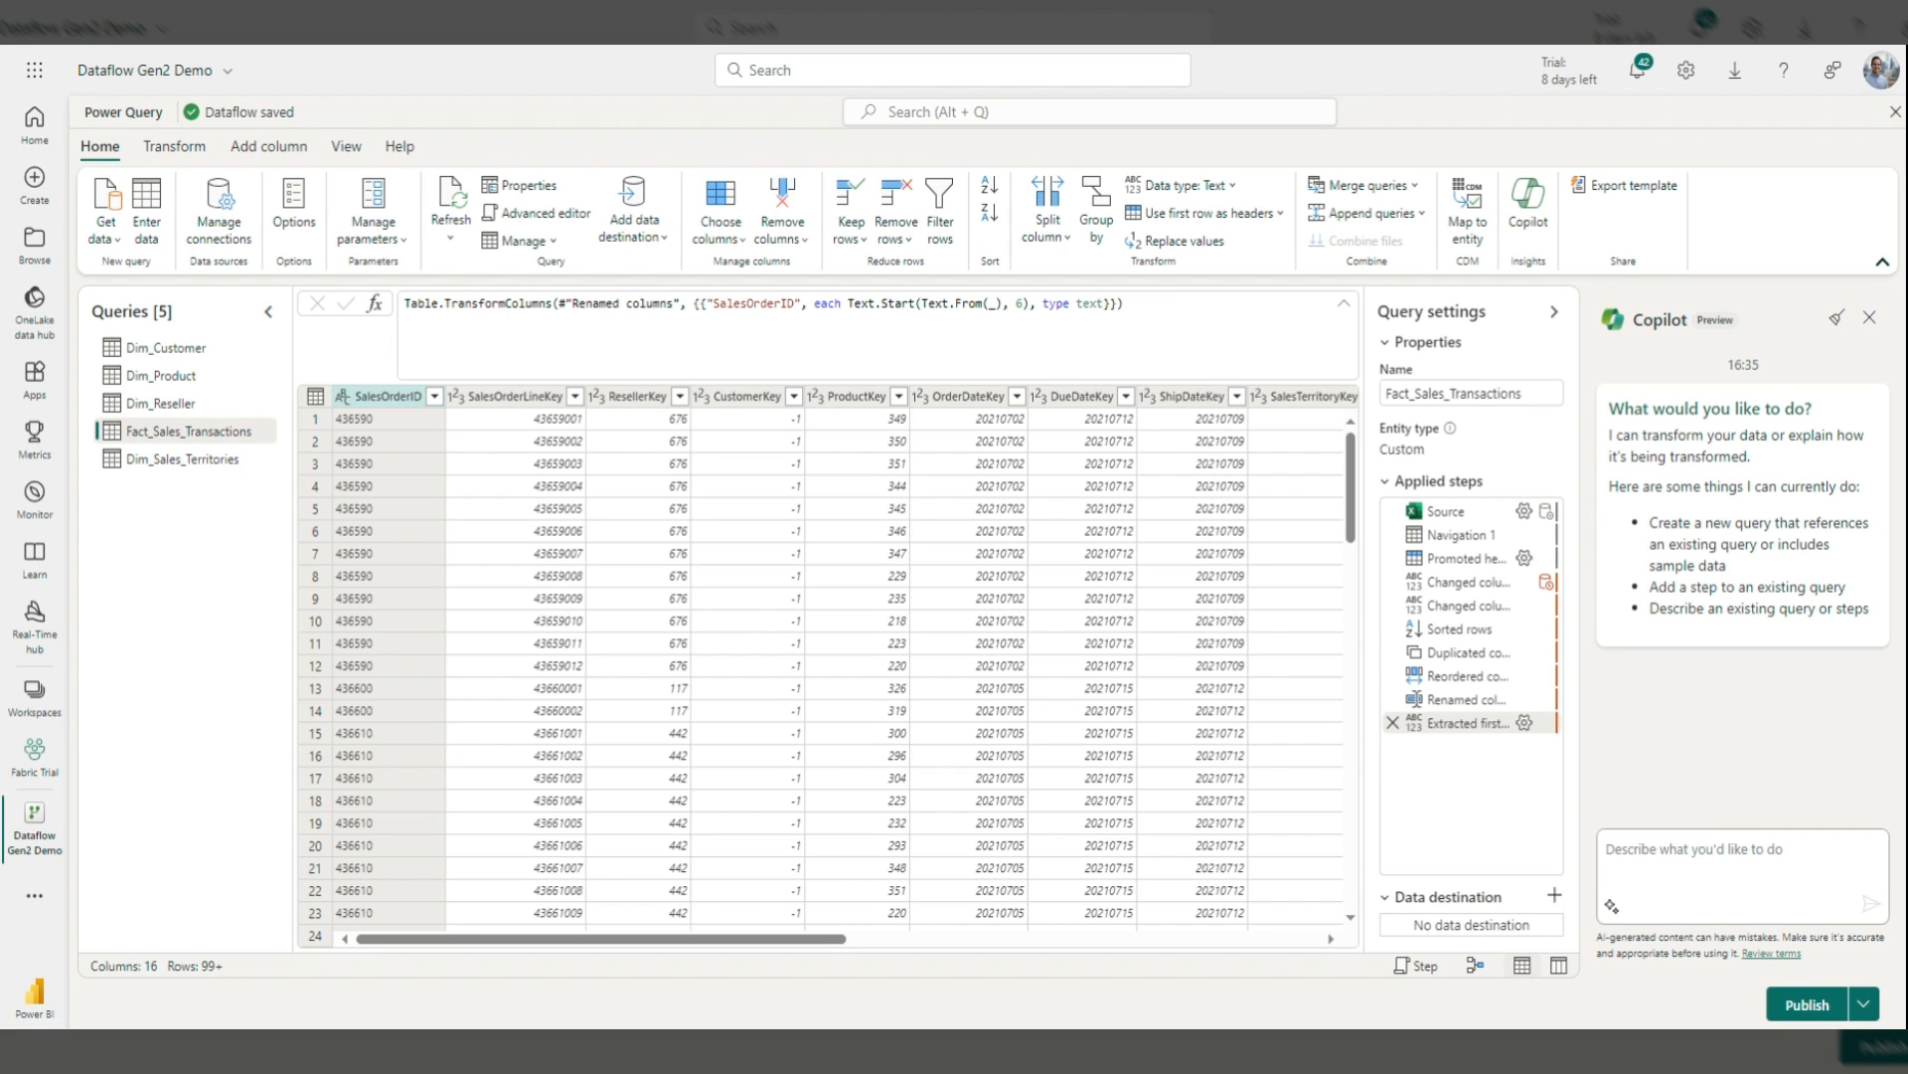
# Step: Paste and review the 2020–2030 date table request with a Date Integer field, then send it
pyautogui.hotkey('ctrl', 'v')
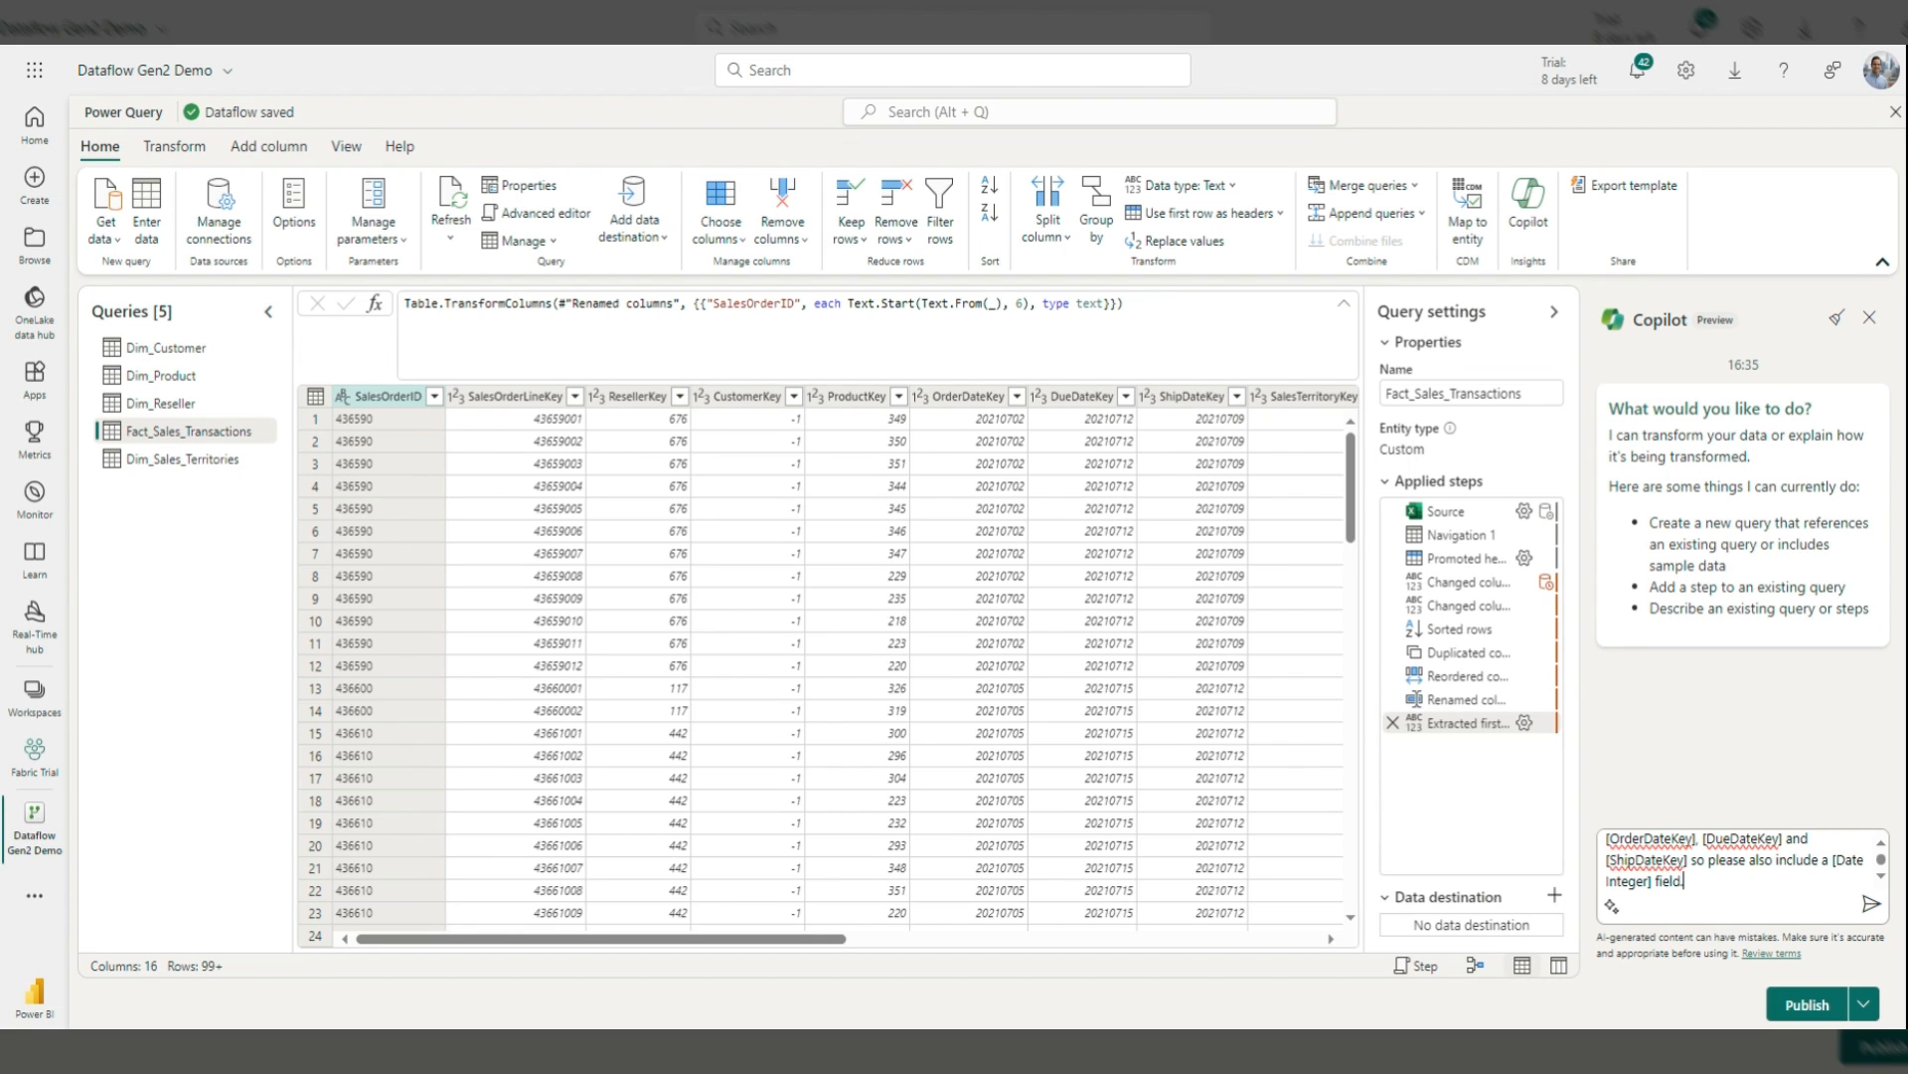
pyautogui.scroll(3, 1742, 861)
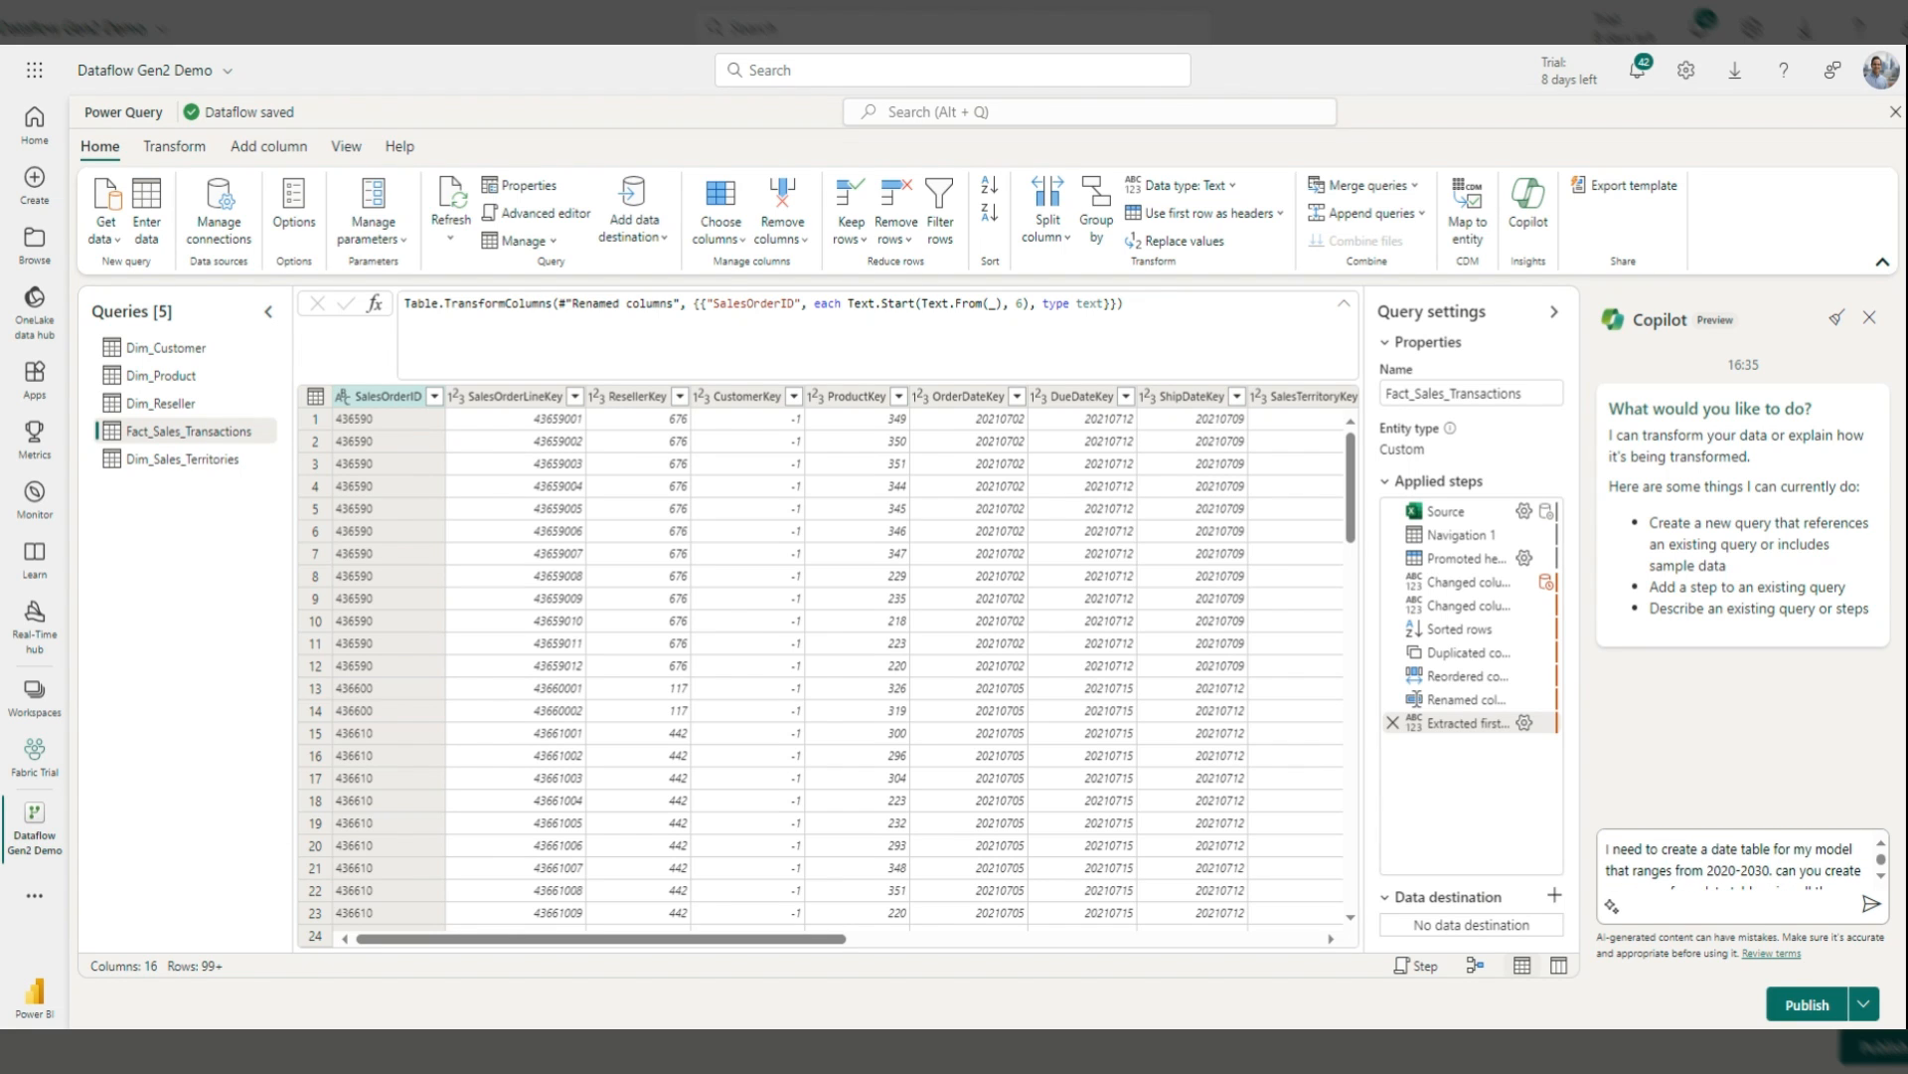
pyautogui.scroll(-2, 1742, 860)
pyautogui.scroll(2, 1742, 861)
pyautogui.moveTo(1643, 849); pyautogui.dragTo(1815, 849)
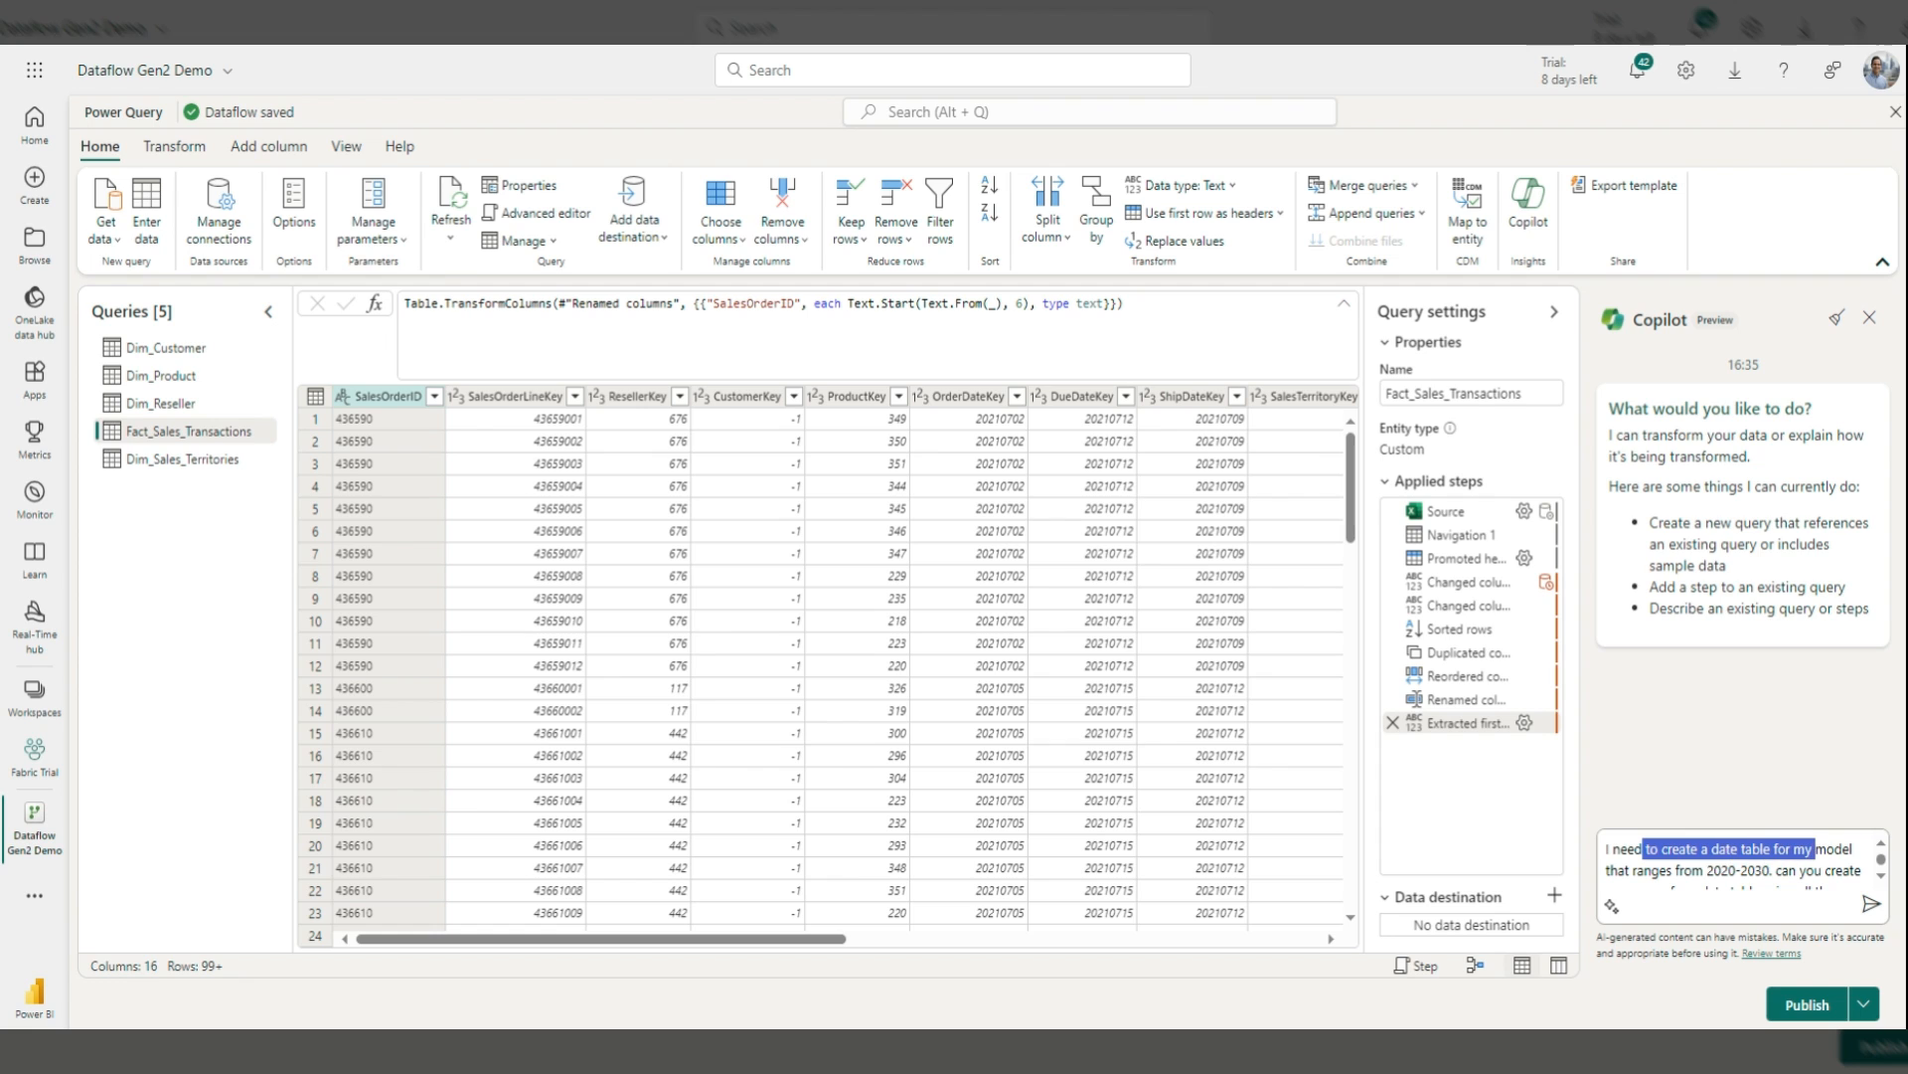
pyautogui.click(1662, 849)
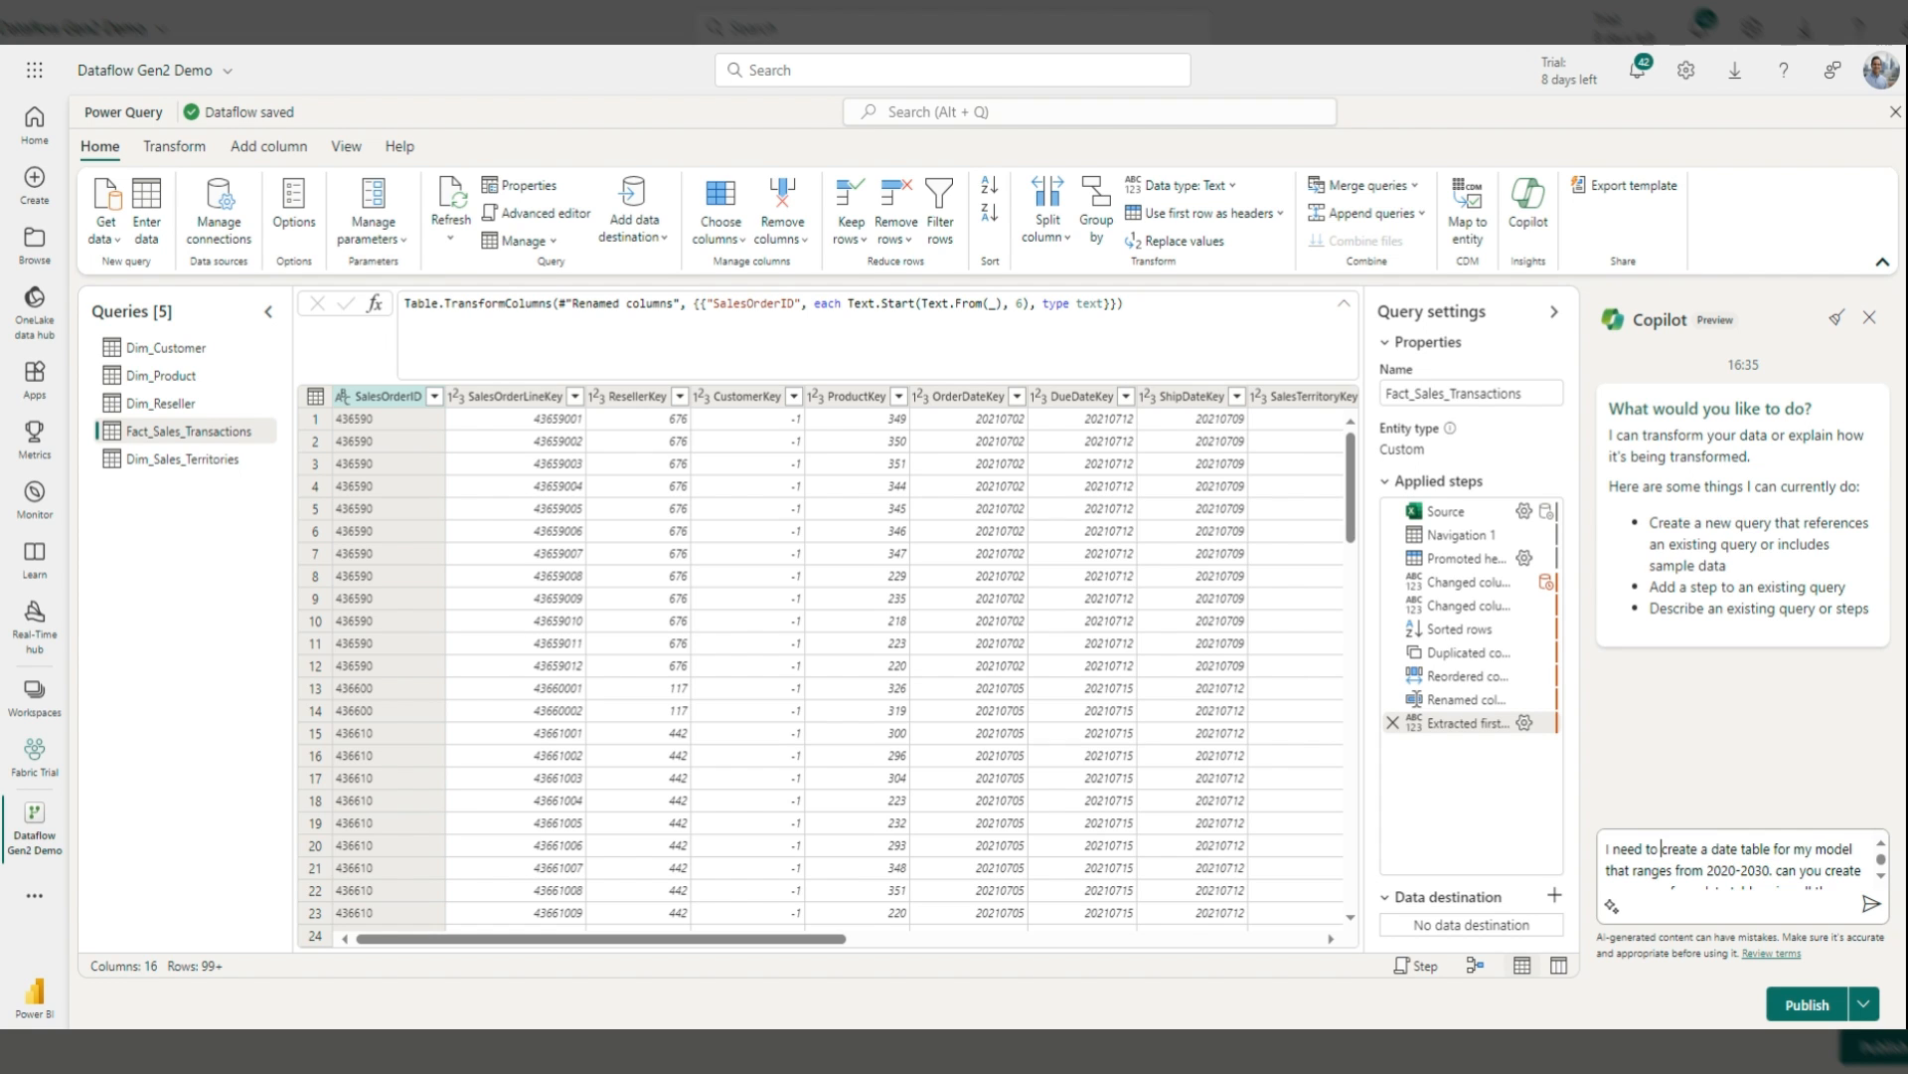
pyautogui.click(1883, 875)
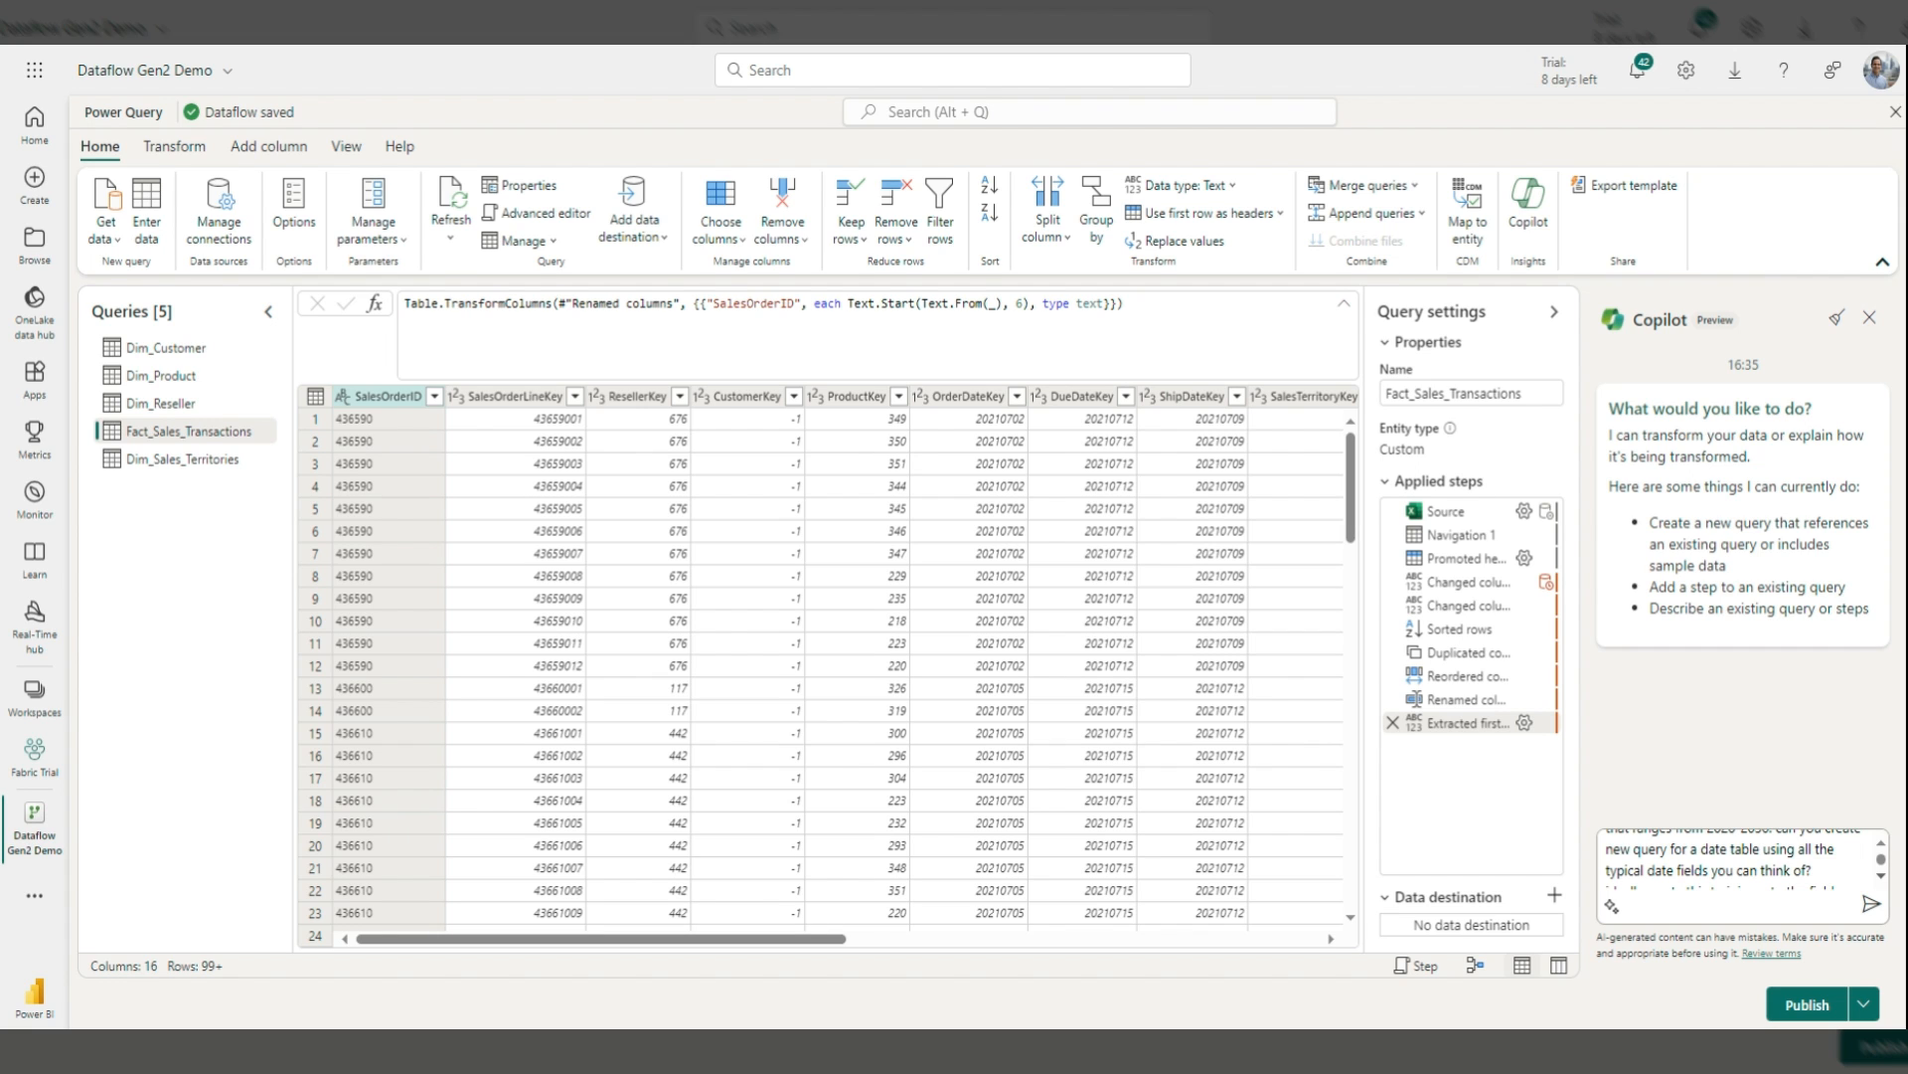
pyautogui.click(1882, 875)
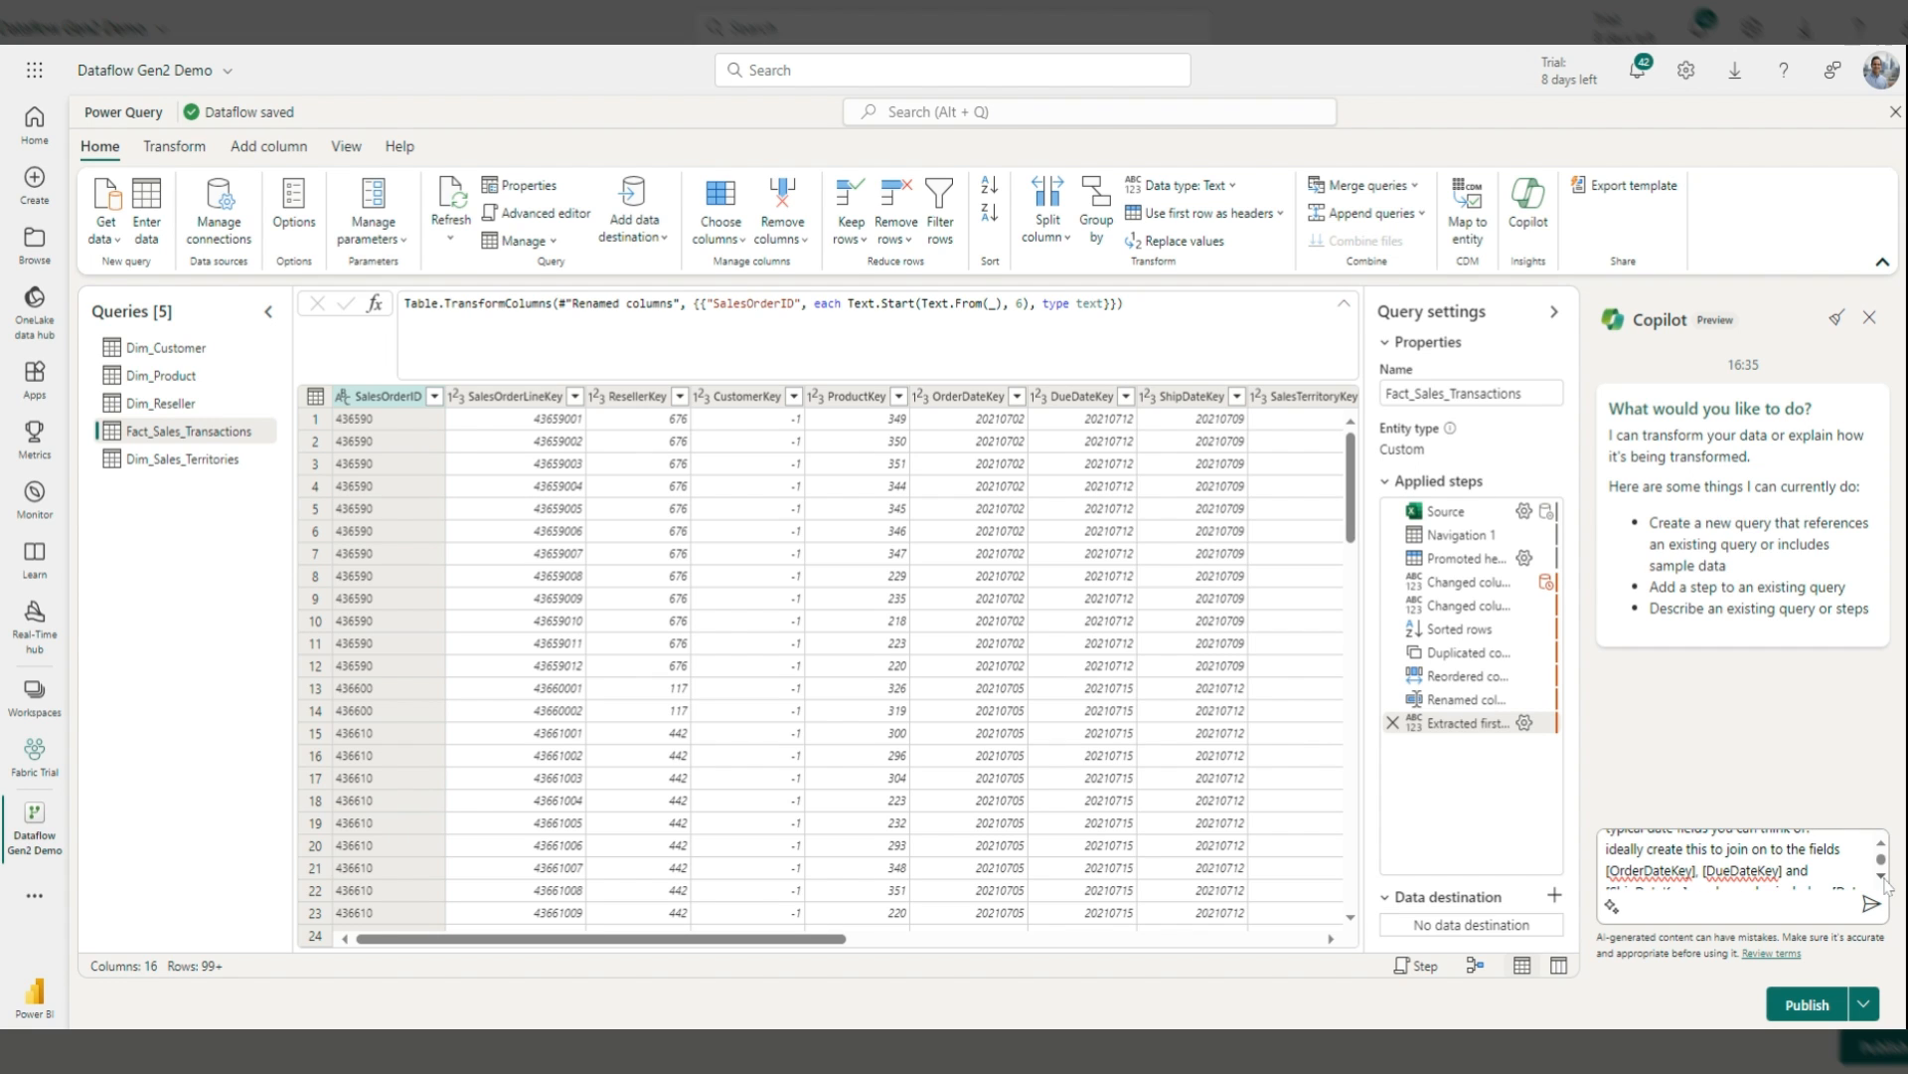
pyautogui.scroll(1, 1885, 882)
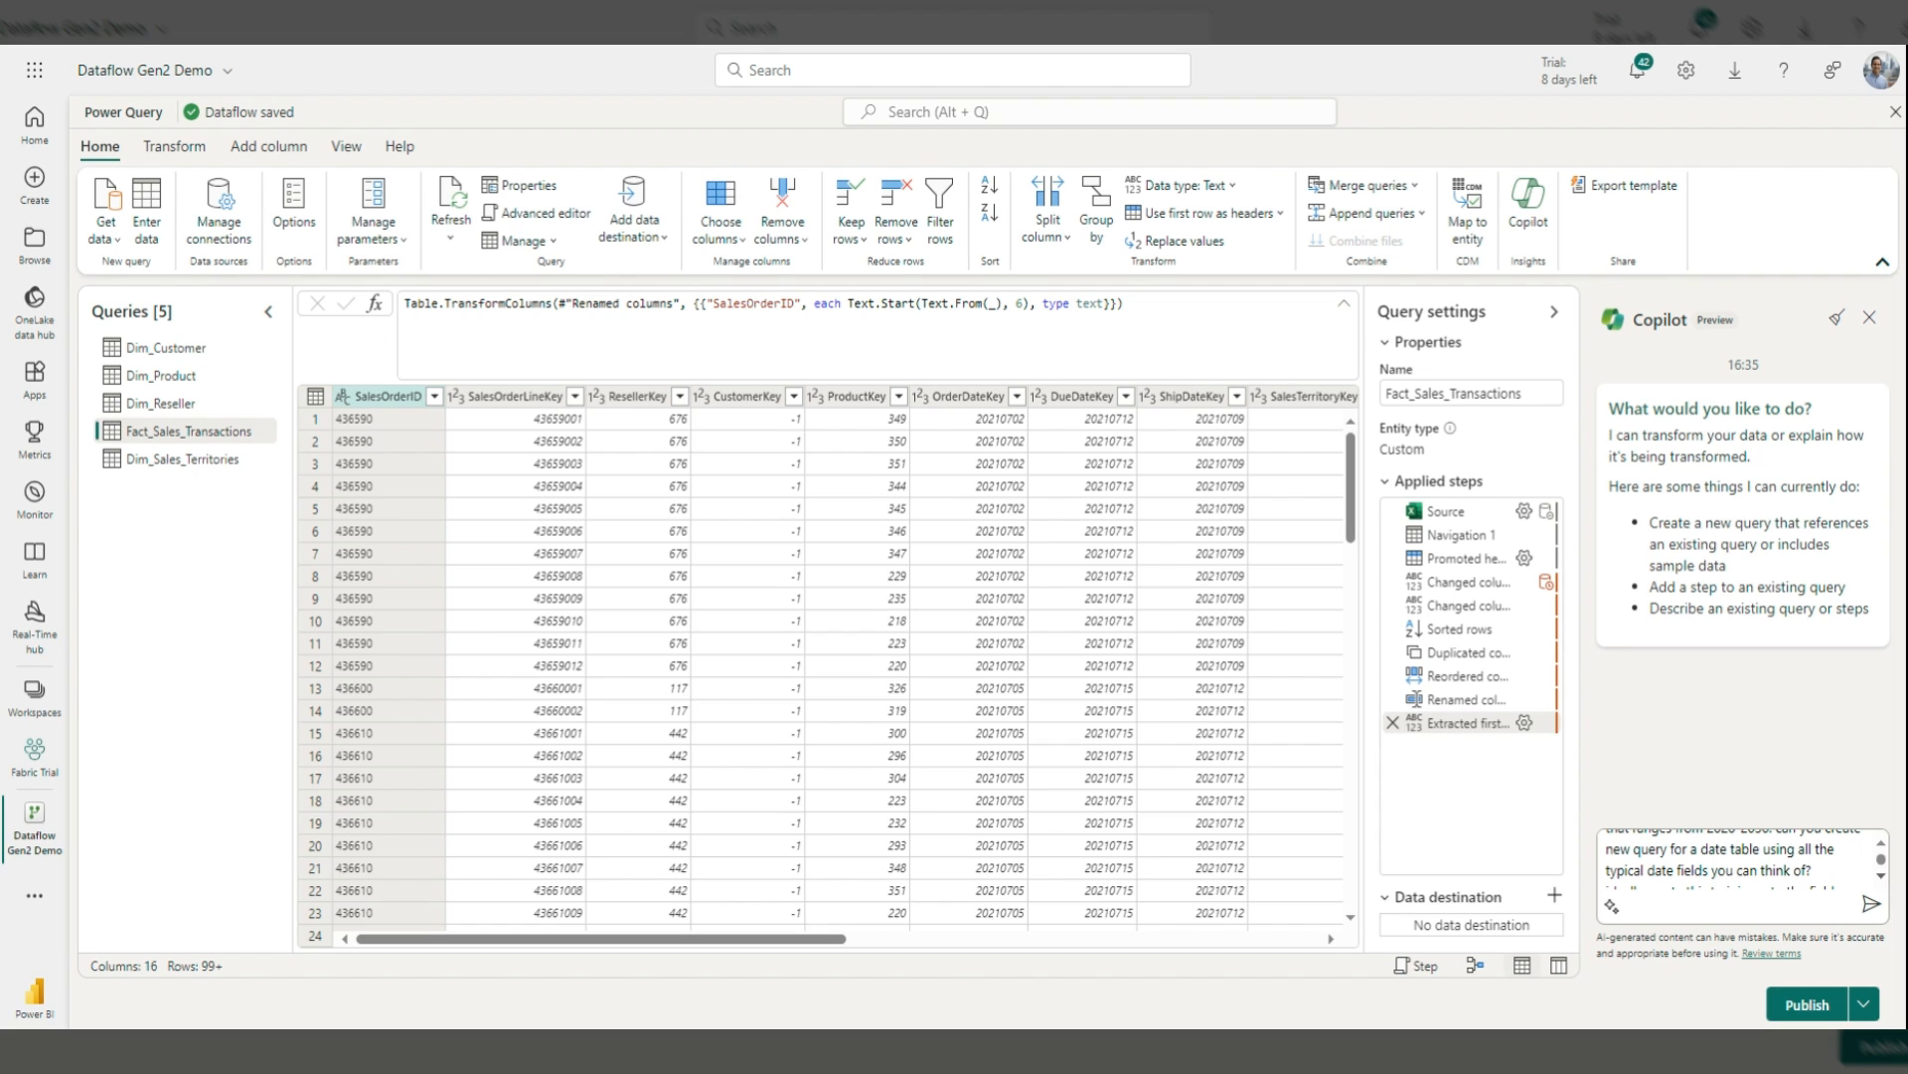
pyautogui.click(1881, 875)
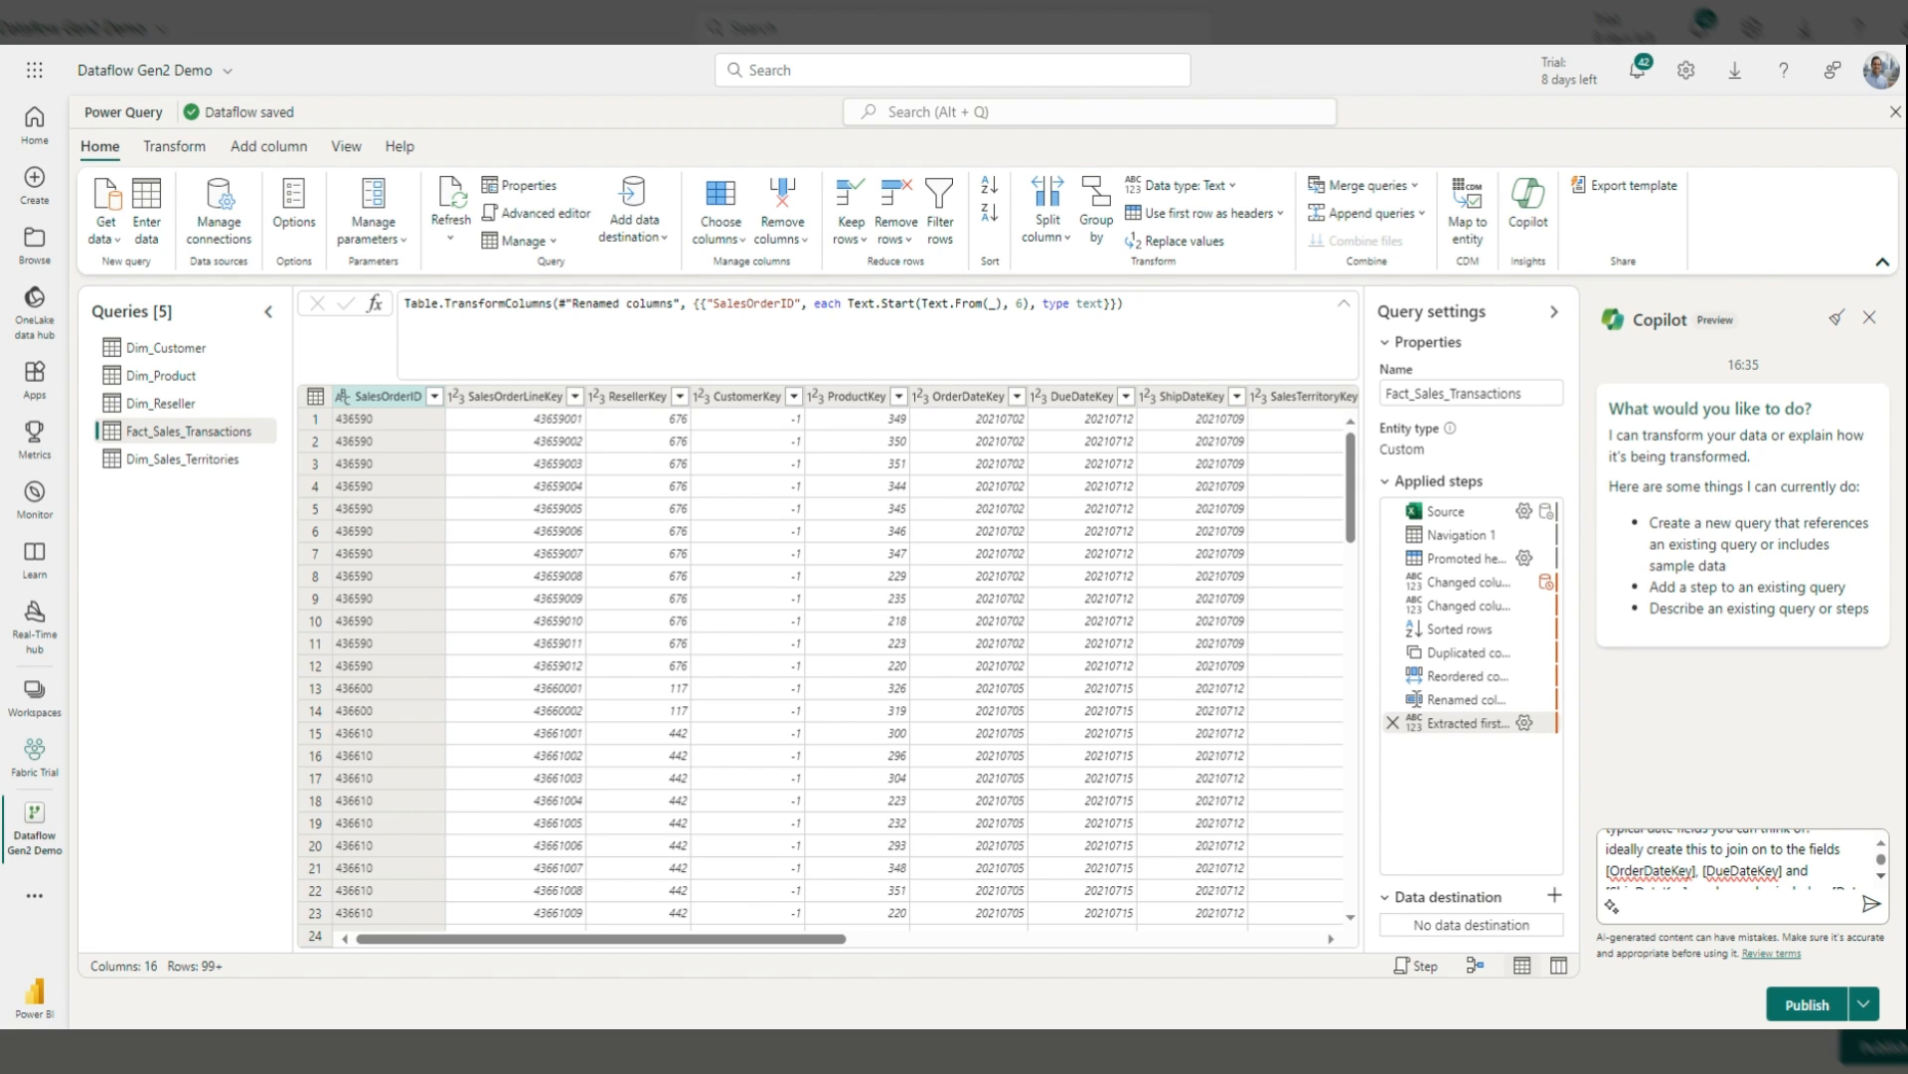
pyautogui.click(1881, 876)
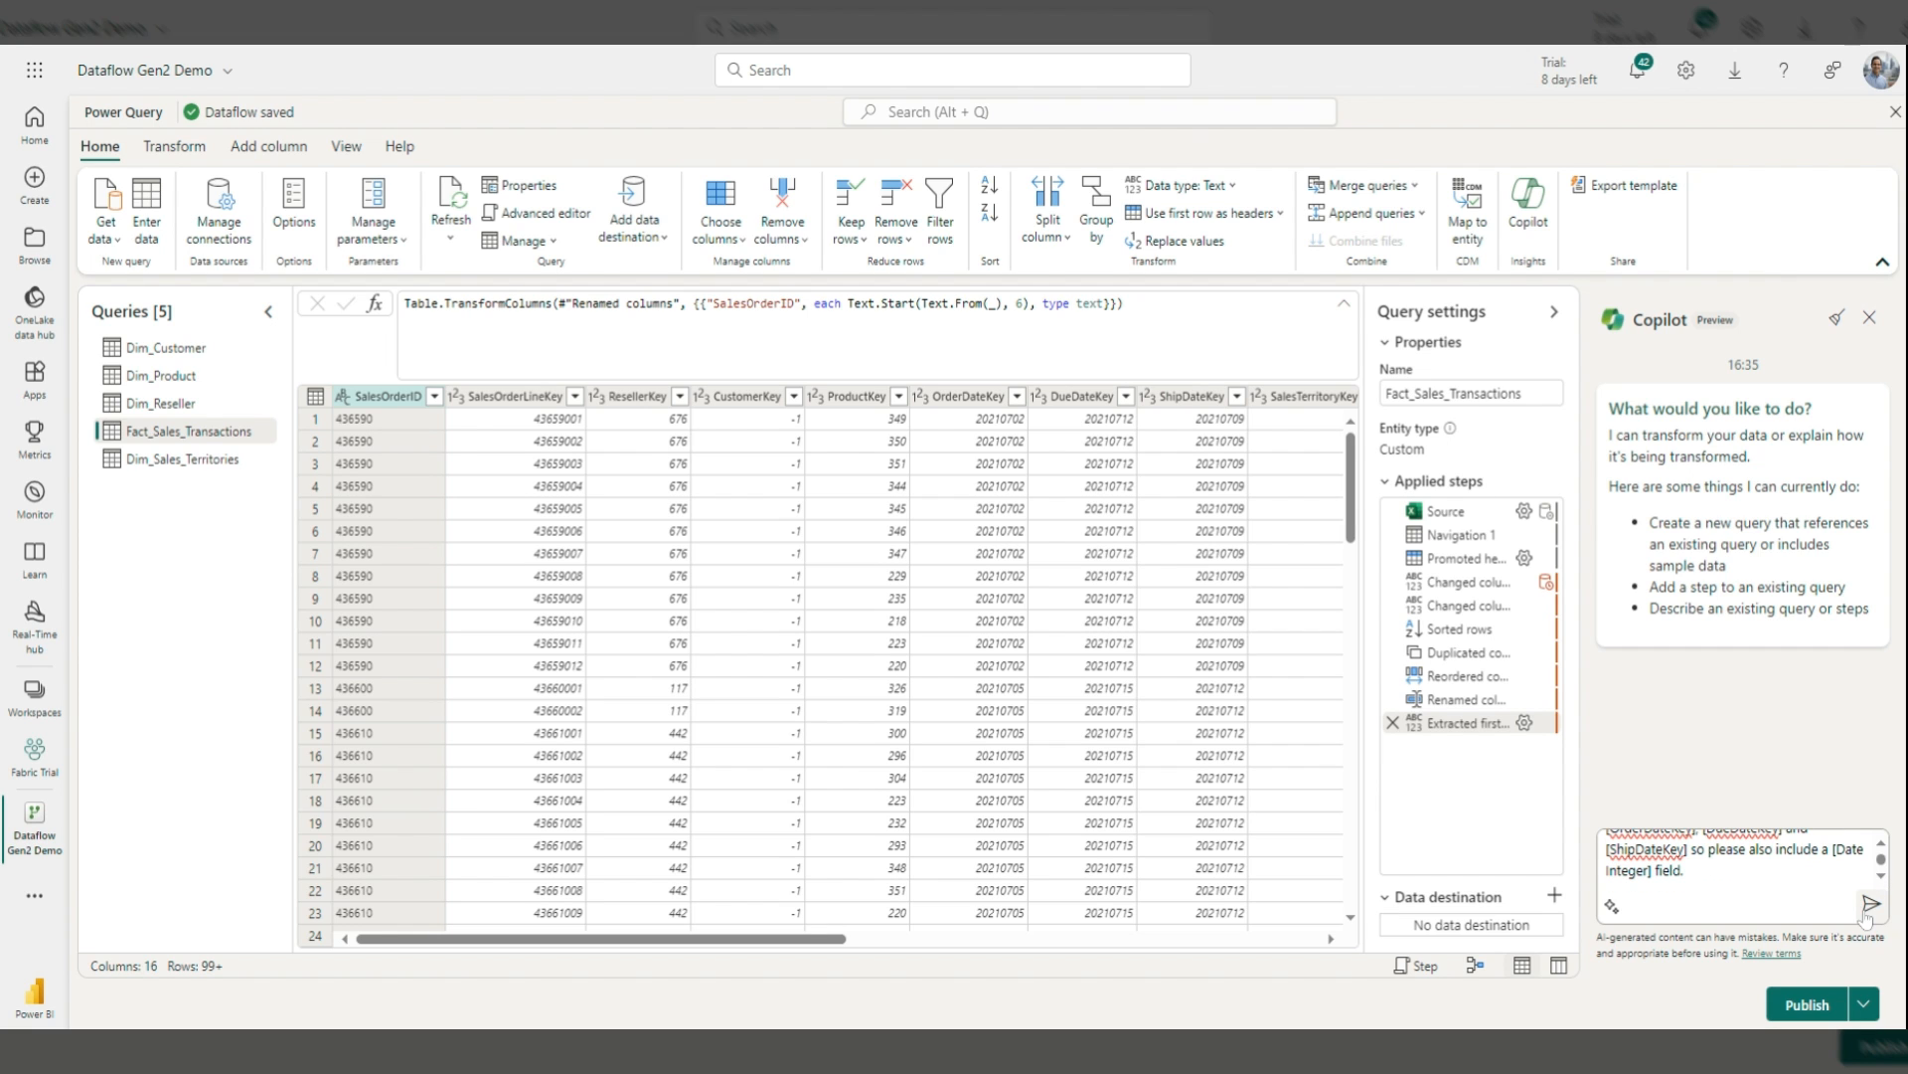
pyautogui.click(1868, 904)
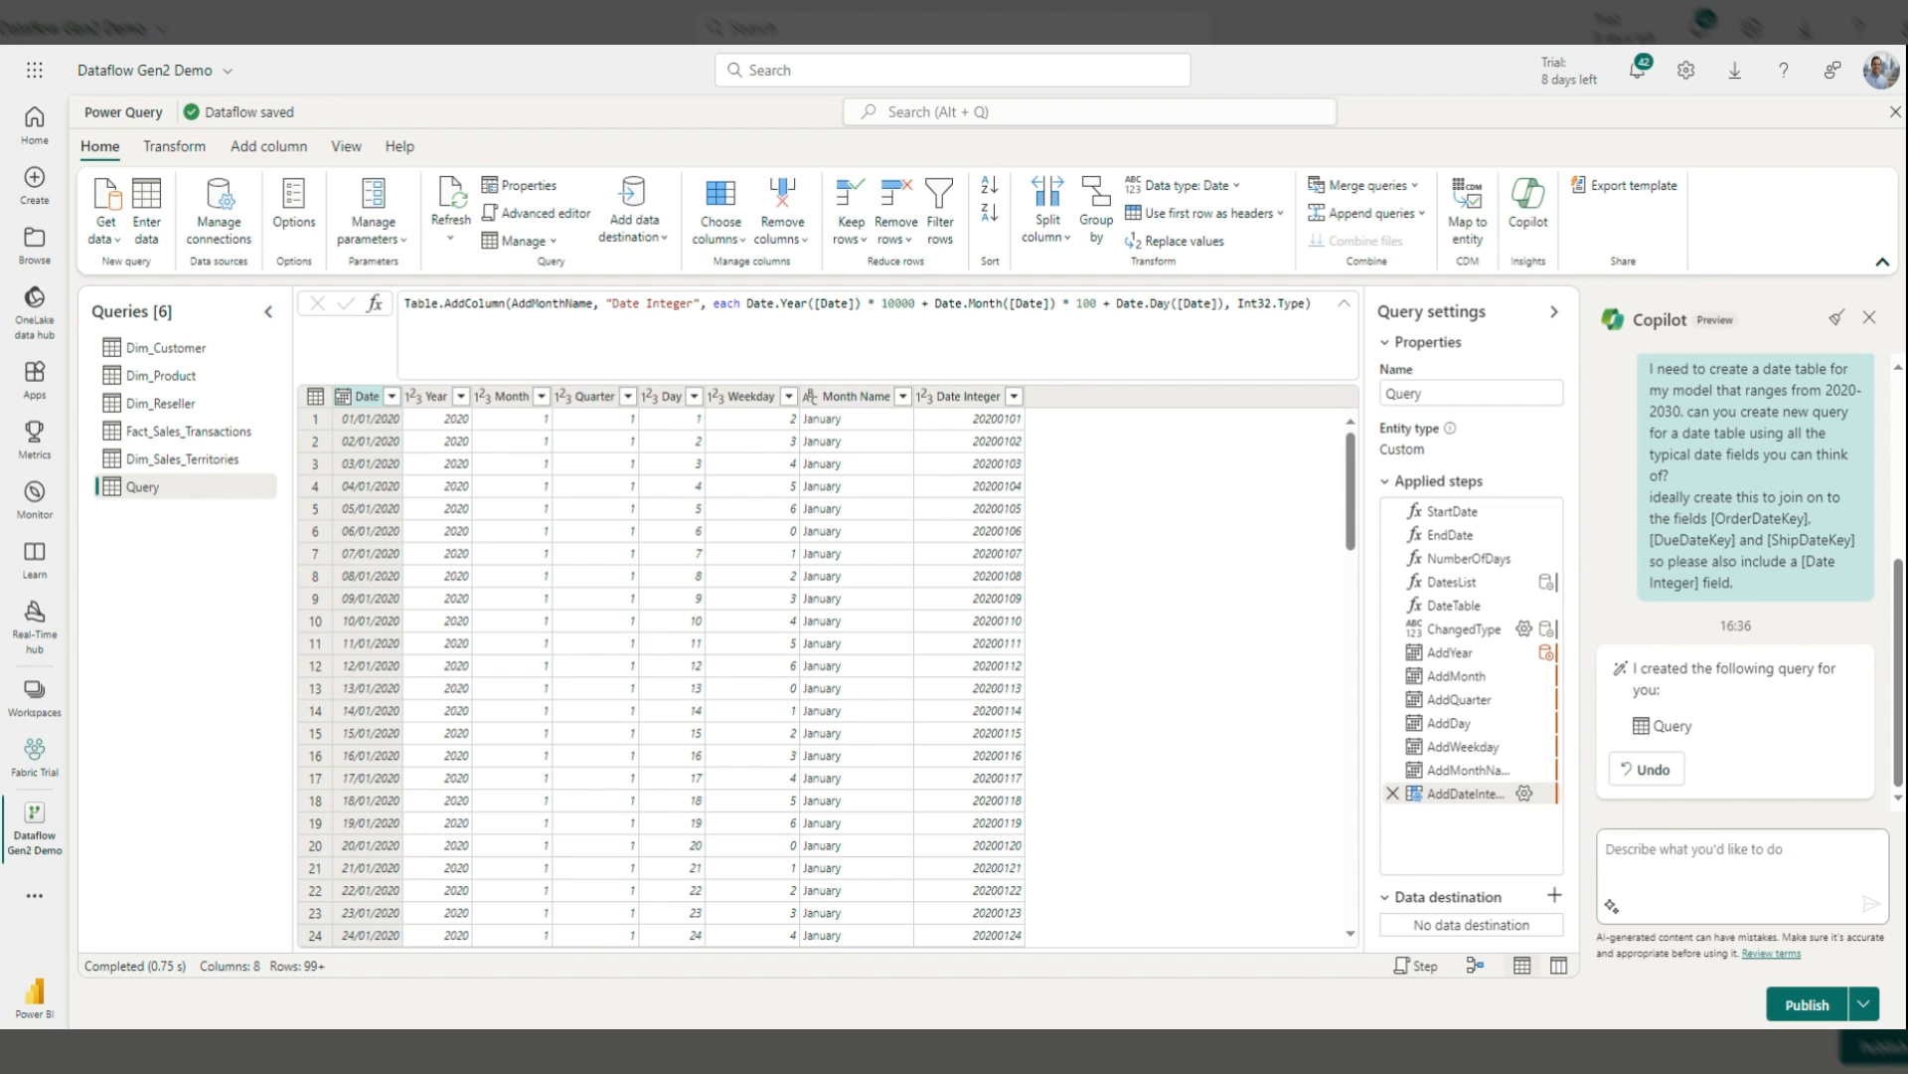
# Step: Open the Advanced editor to view the generated date table's M code, spanning 2020–2030
pyautogui.click(574, 217)
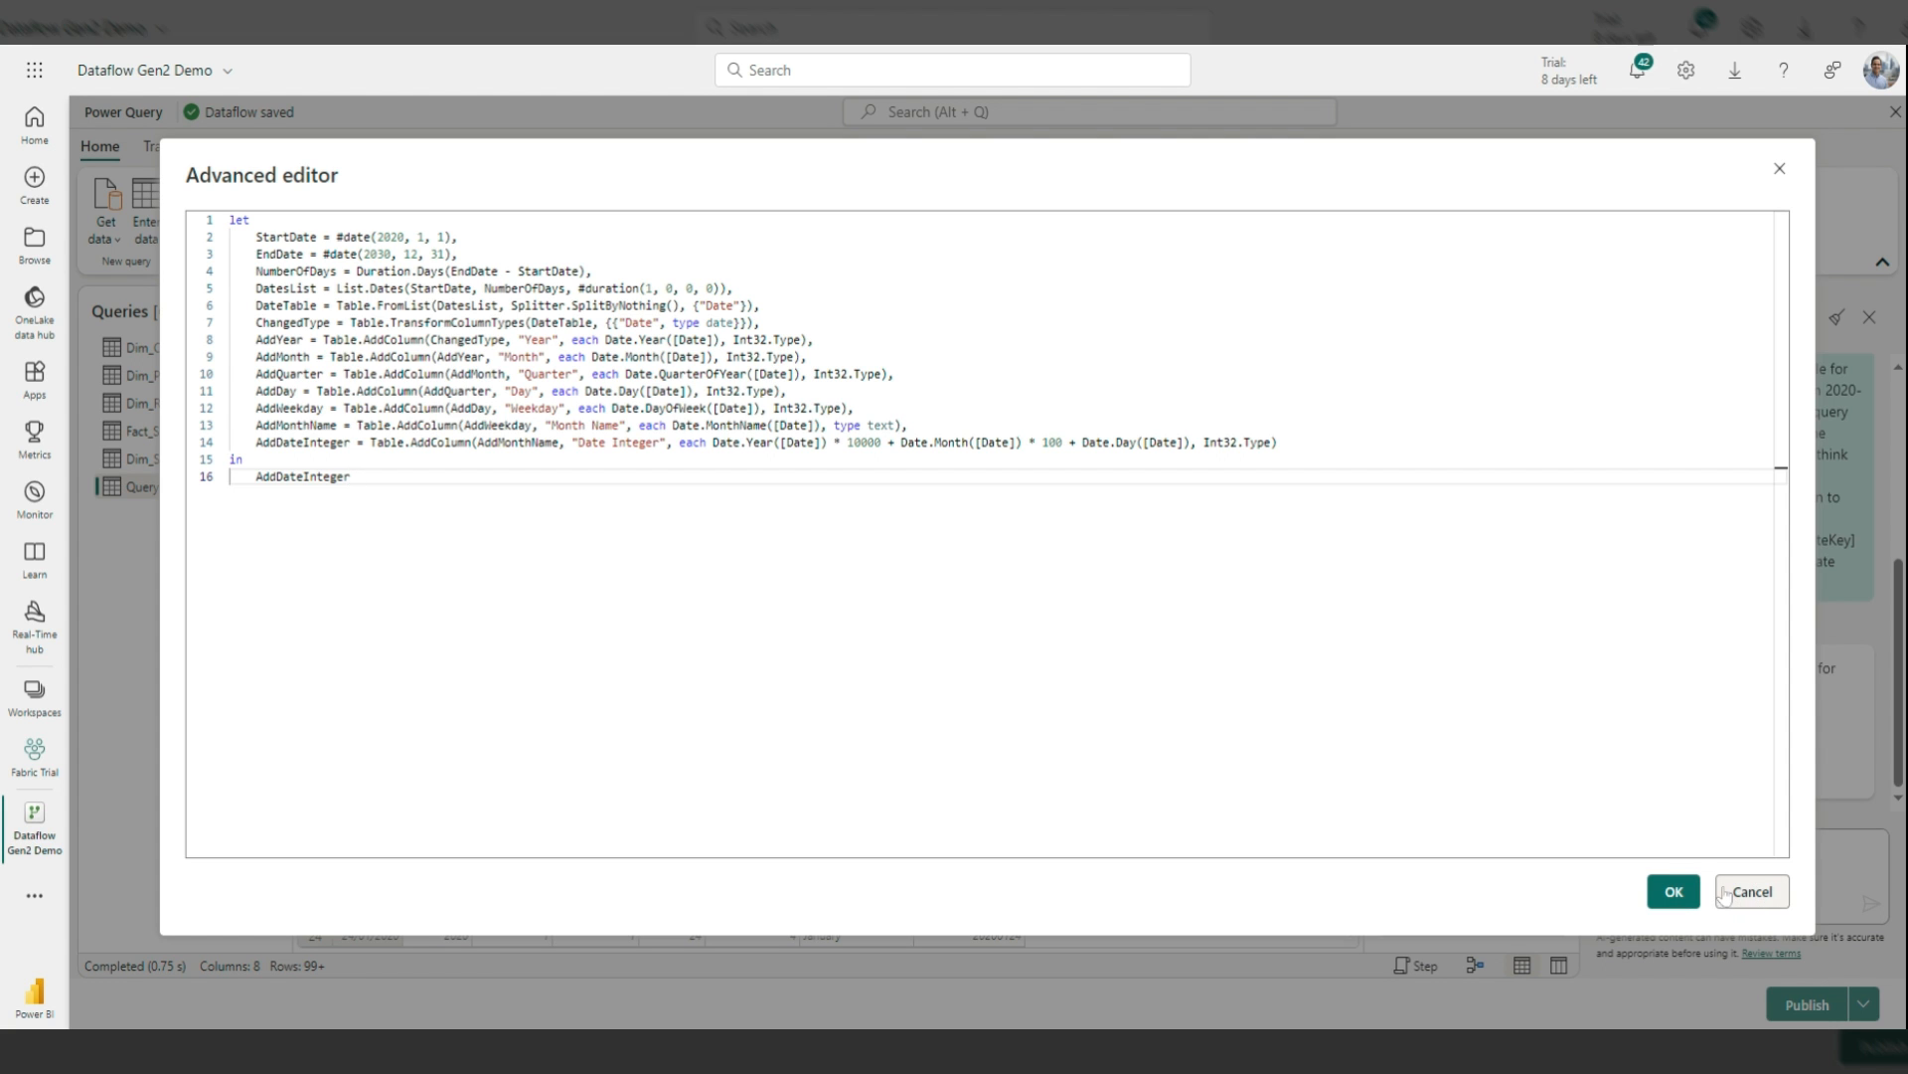
pyautogui.click(1674, 892)
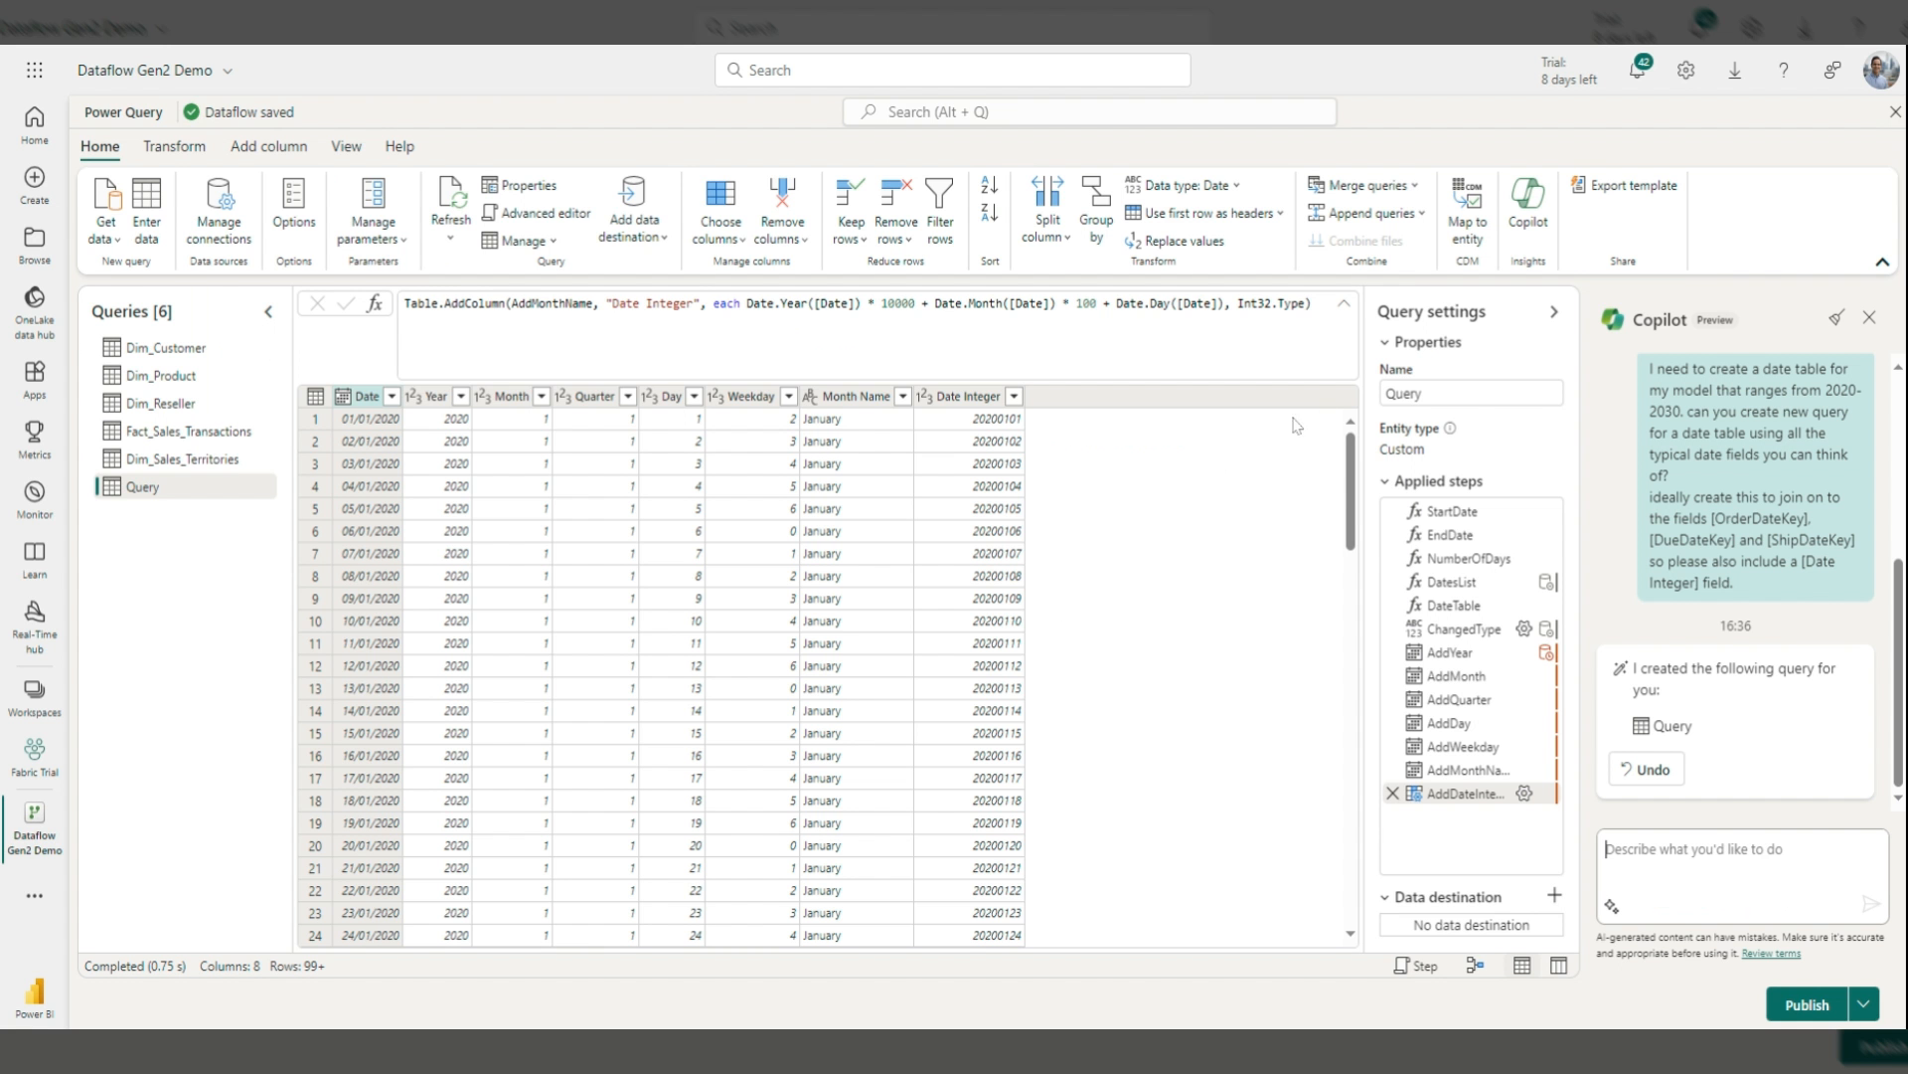
pyautogui.doubleClick(1421, 394)
# Step: Rename the generated query Dim_Date, switch to Dim_Customer, and clear the Copilot history
pyautogui.write('Dim_Date')
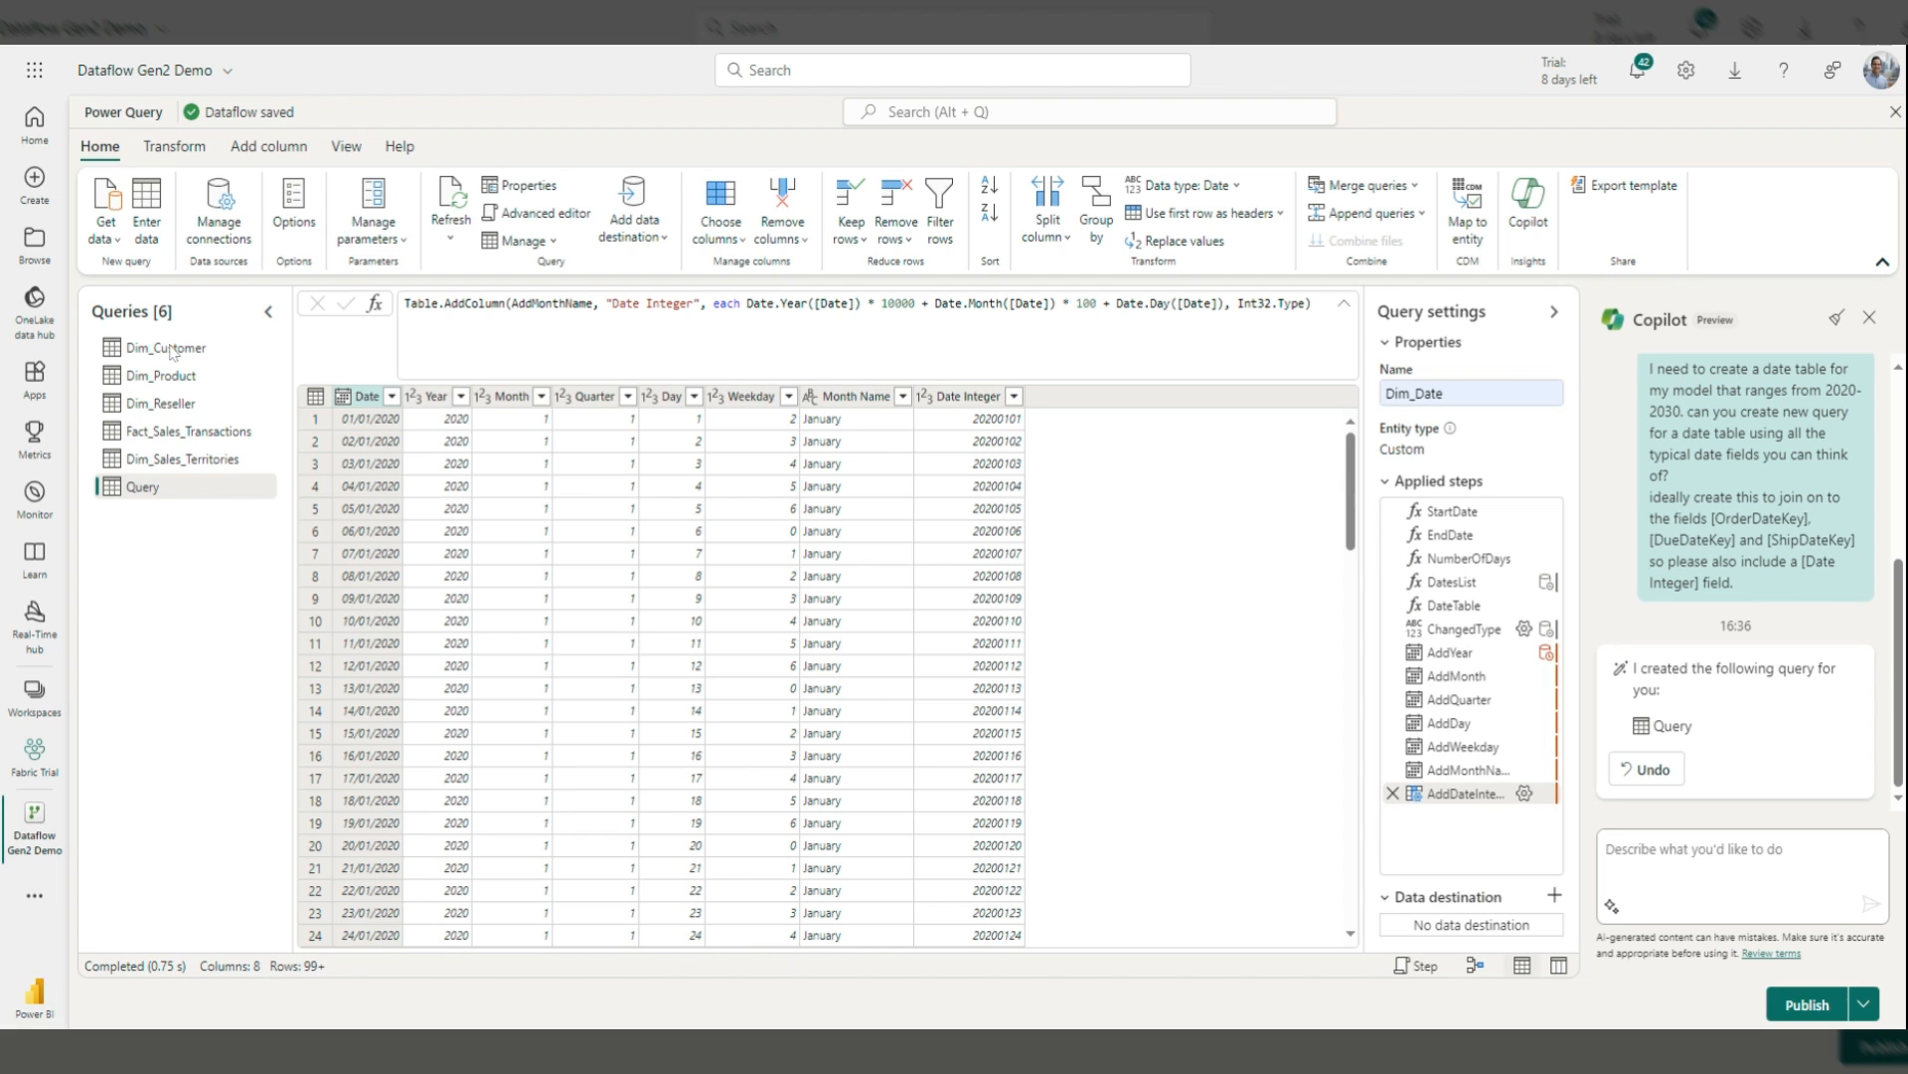
pyautogui.click(174, 349)
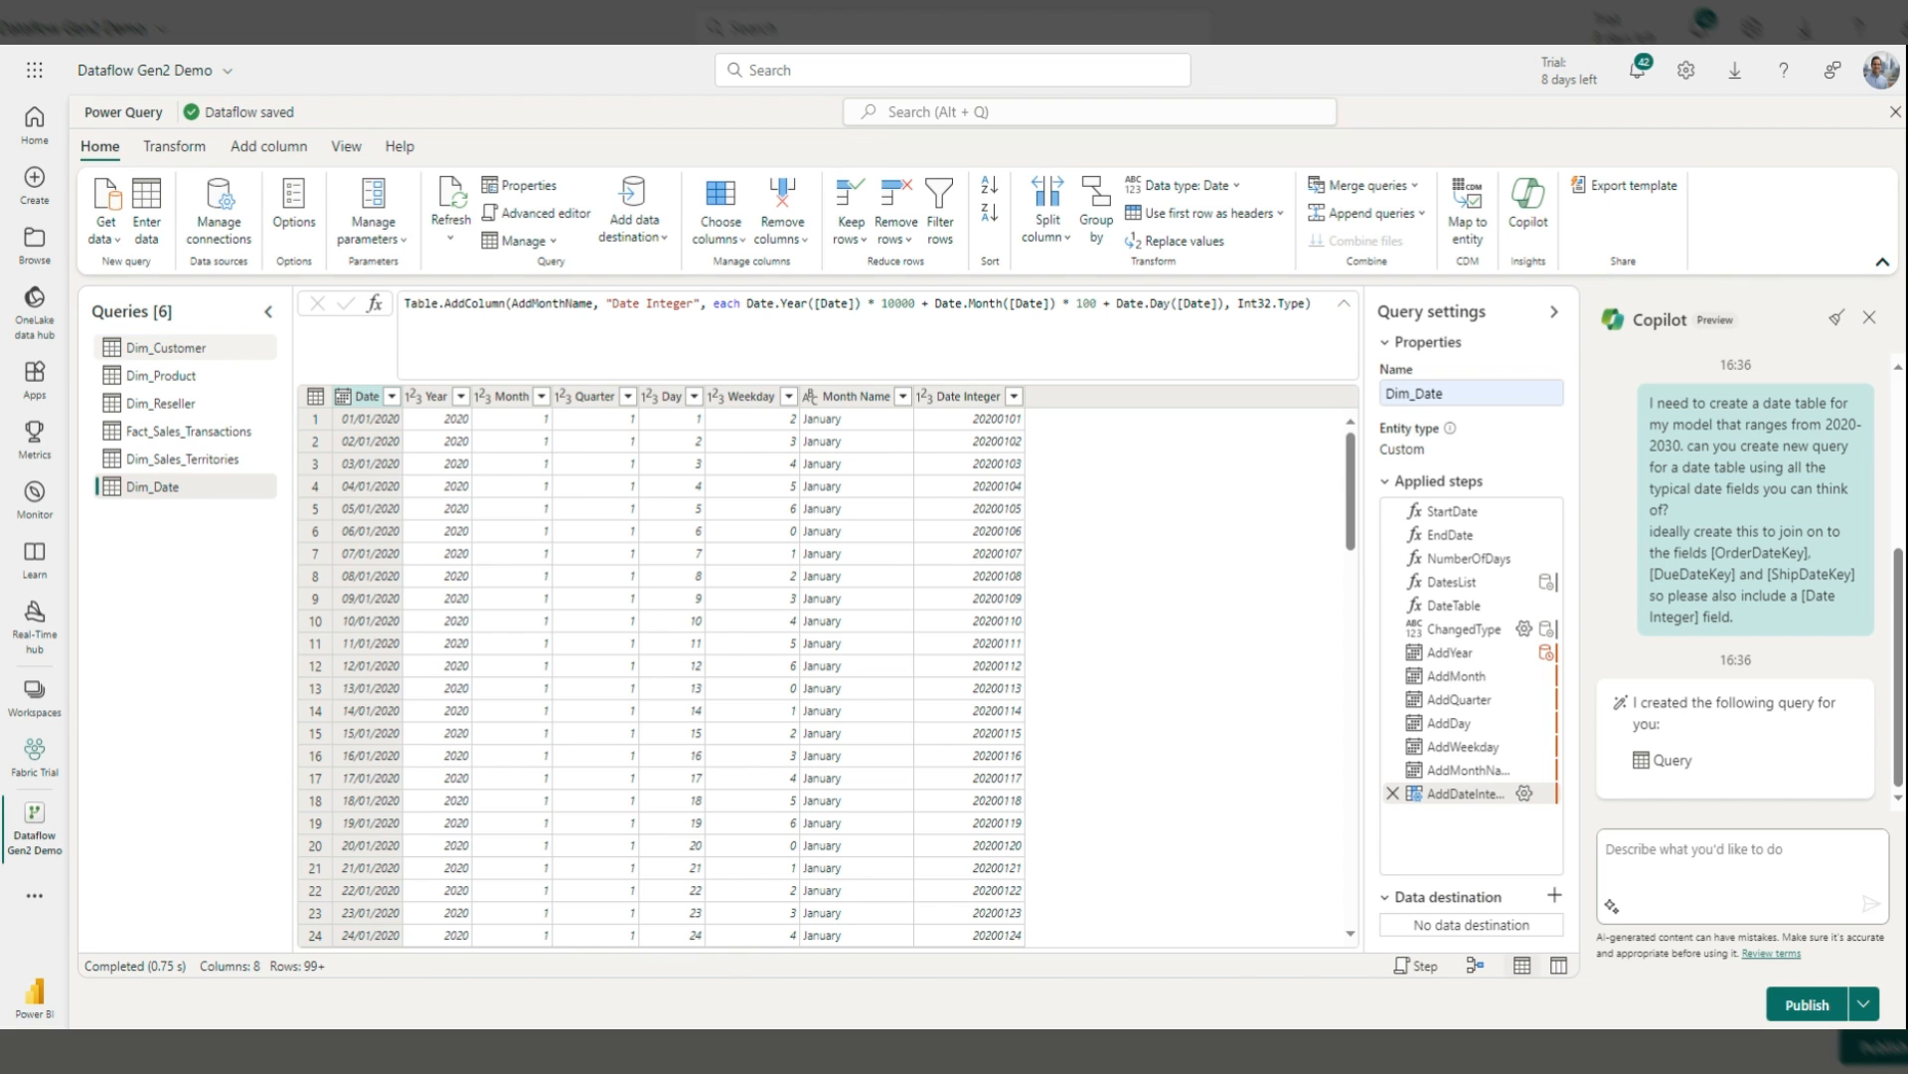
pyautogui.click(217, 353)
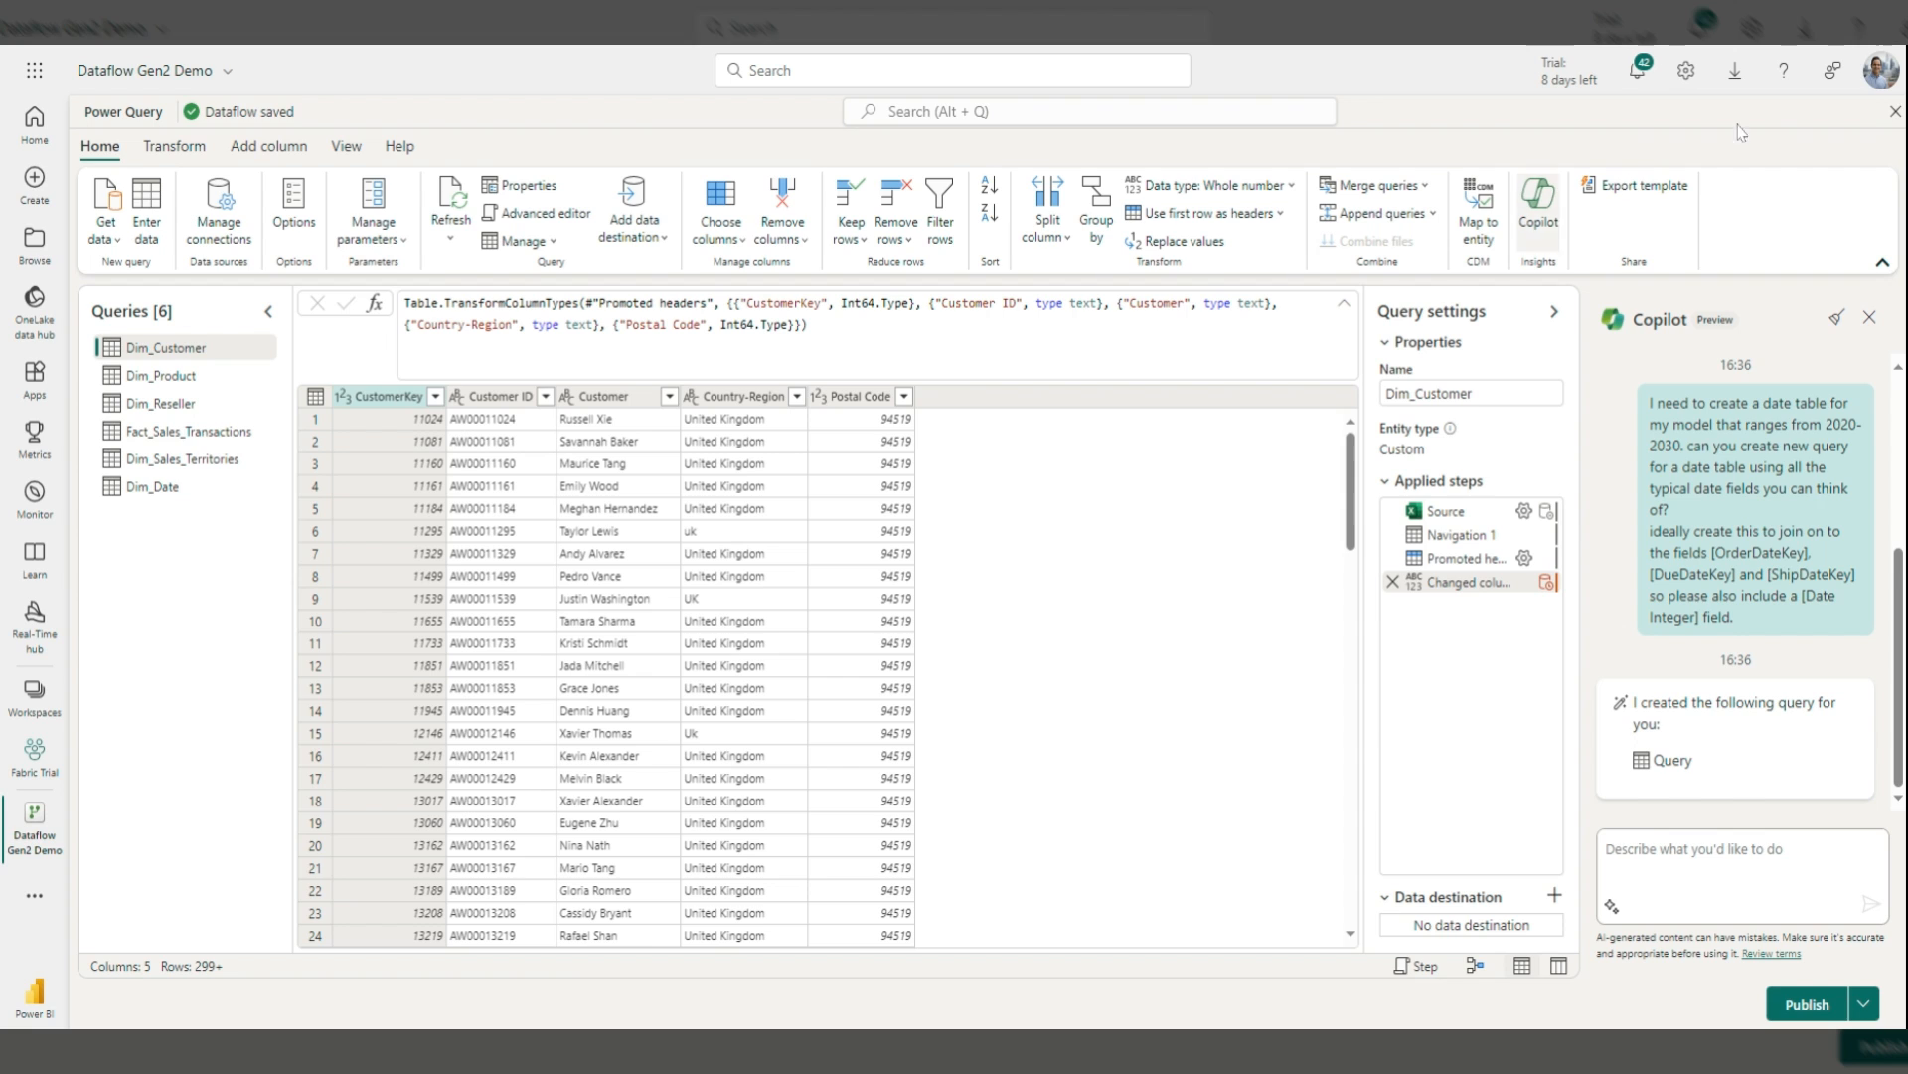
pyautogui.click(1837, 317)
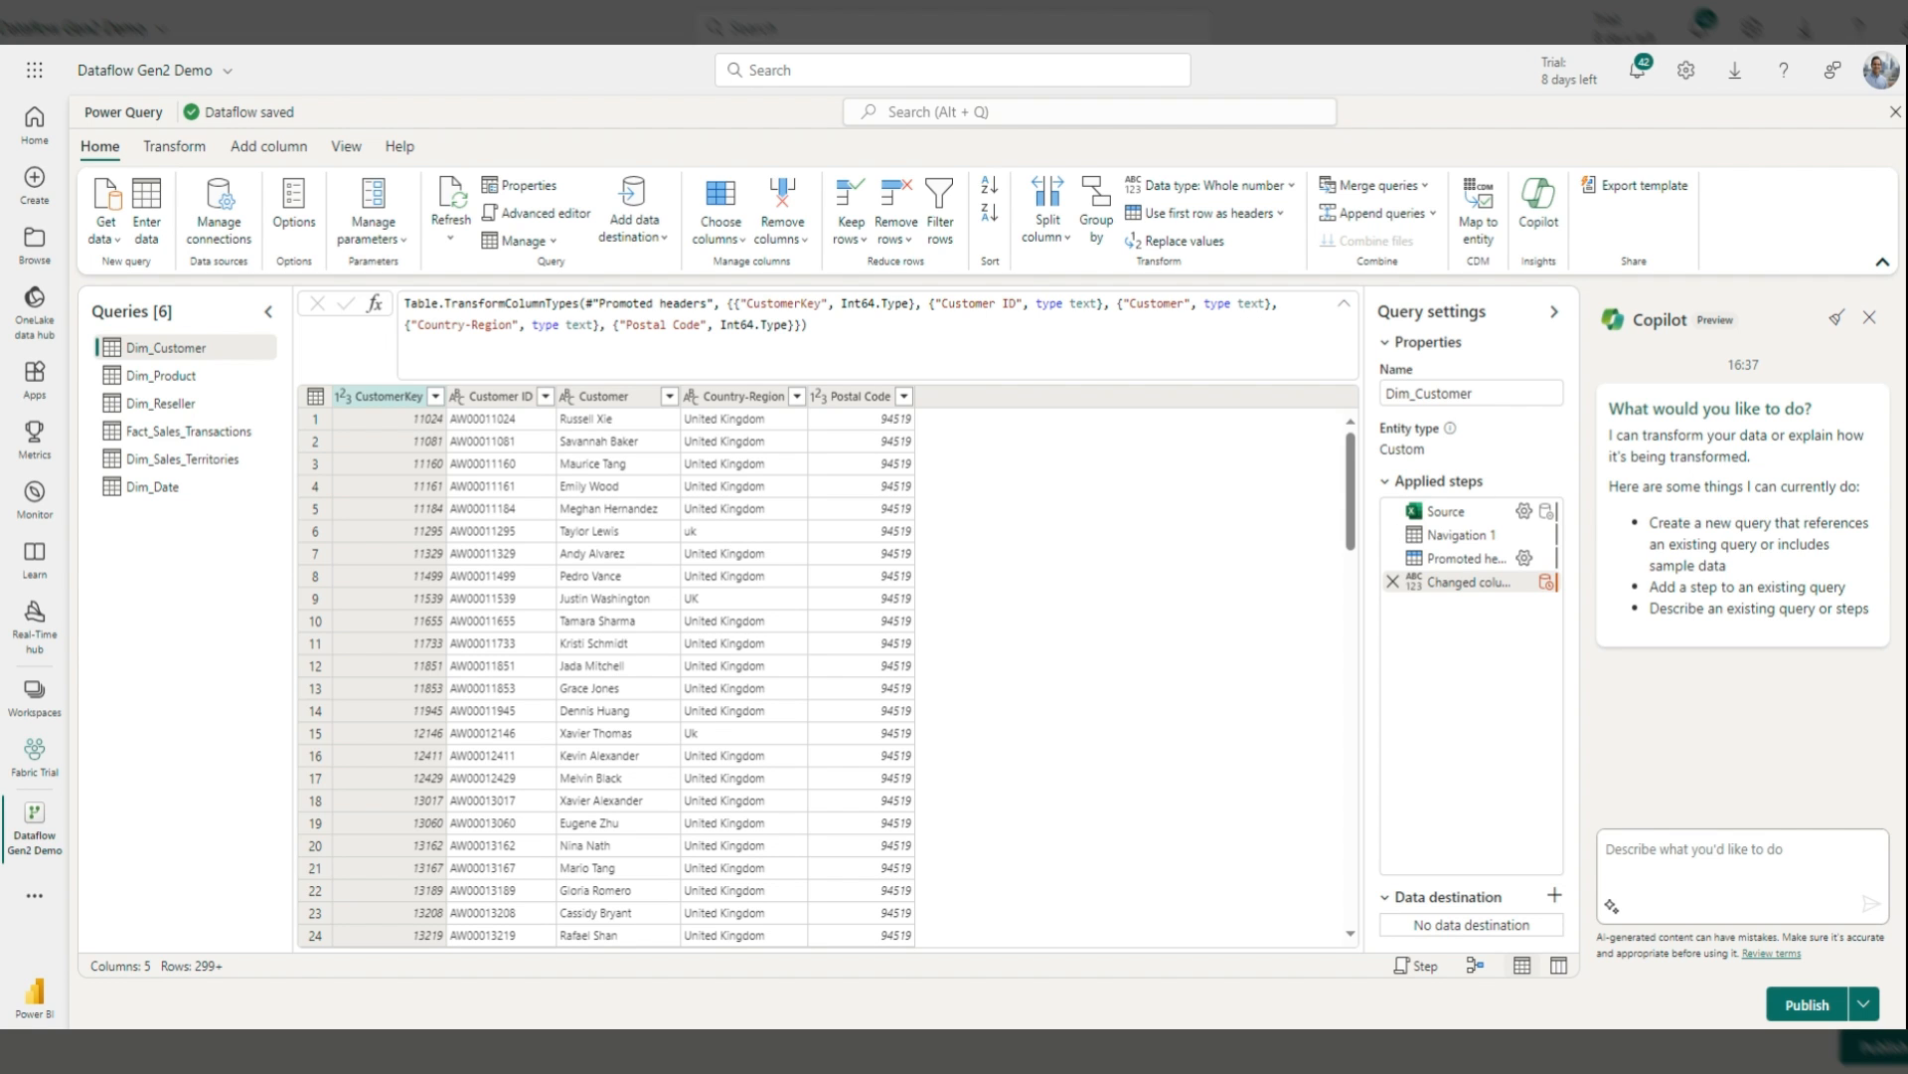
# Step: Send Copilot the request to standardise Country-Region to 'UK', fixing the stray @ to an apostrophe
pyautogui.click(1696, 850)
pyautogui.hotkey('ctrl', 'v')
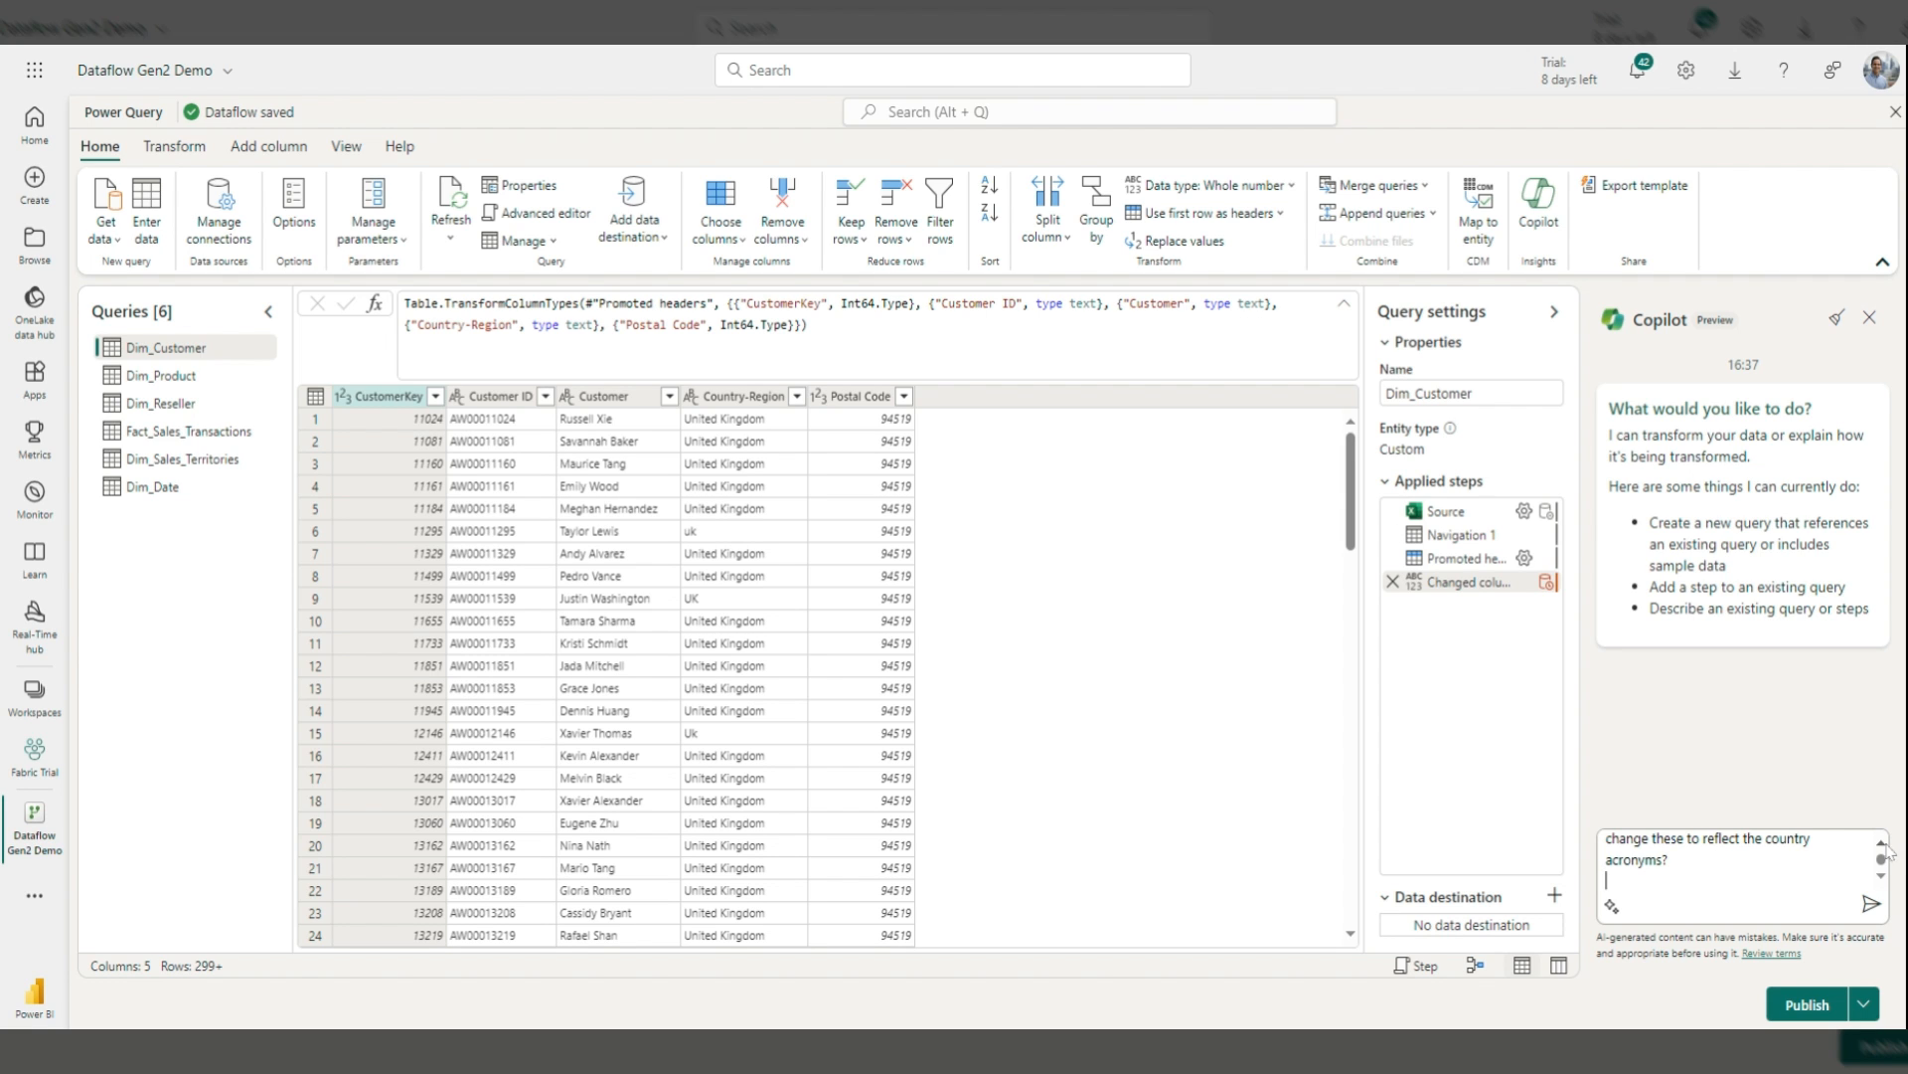
pyautogui.scroll(5, 1884, 865)
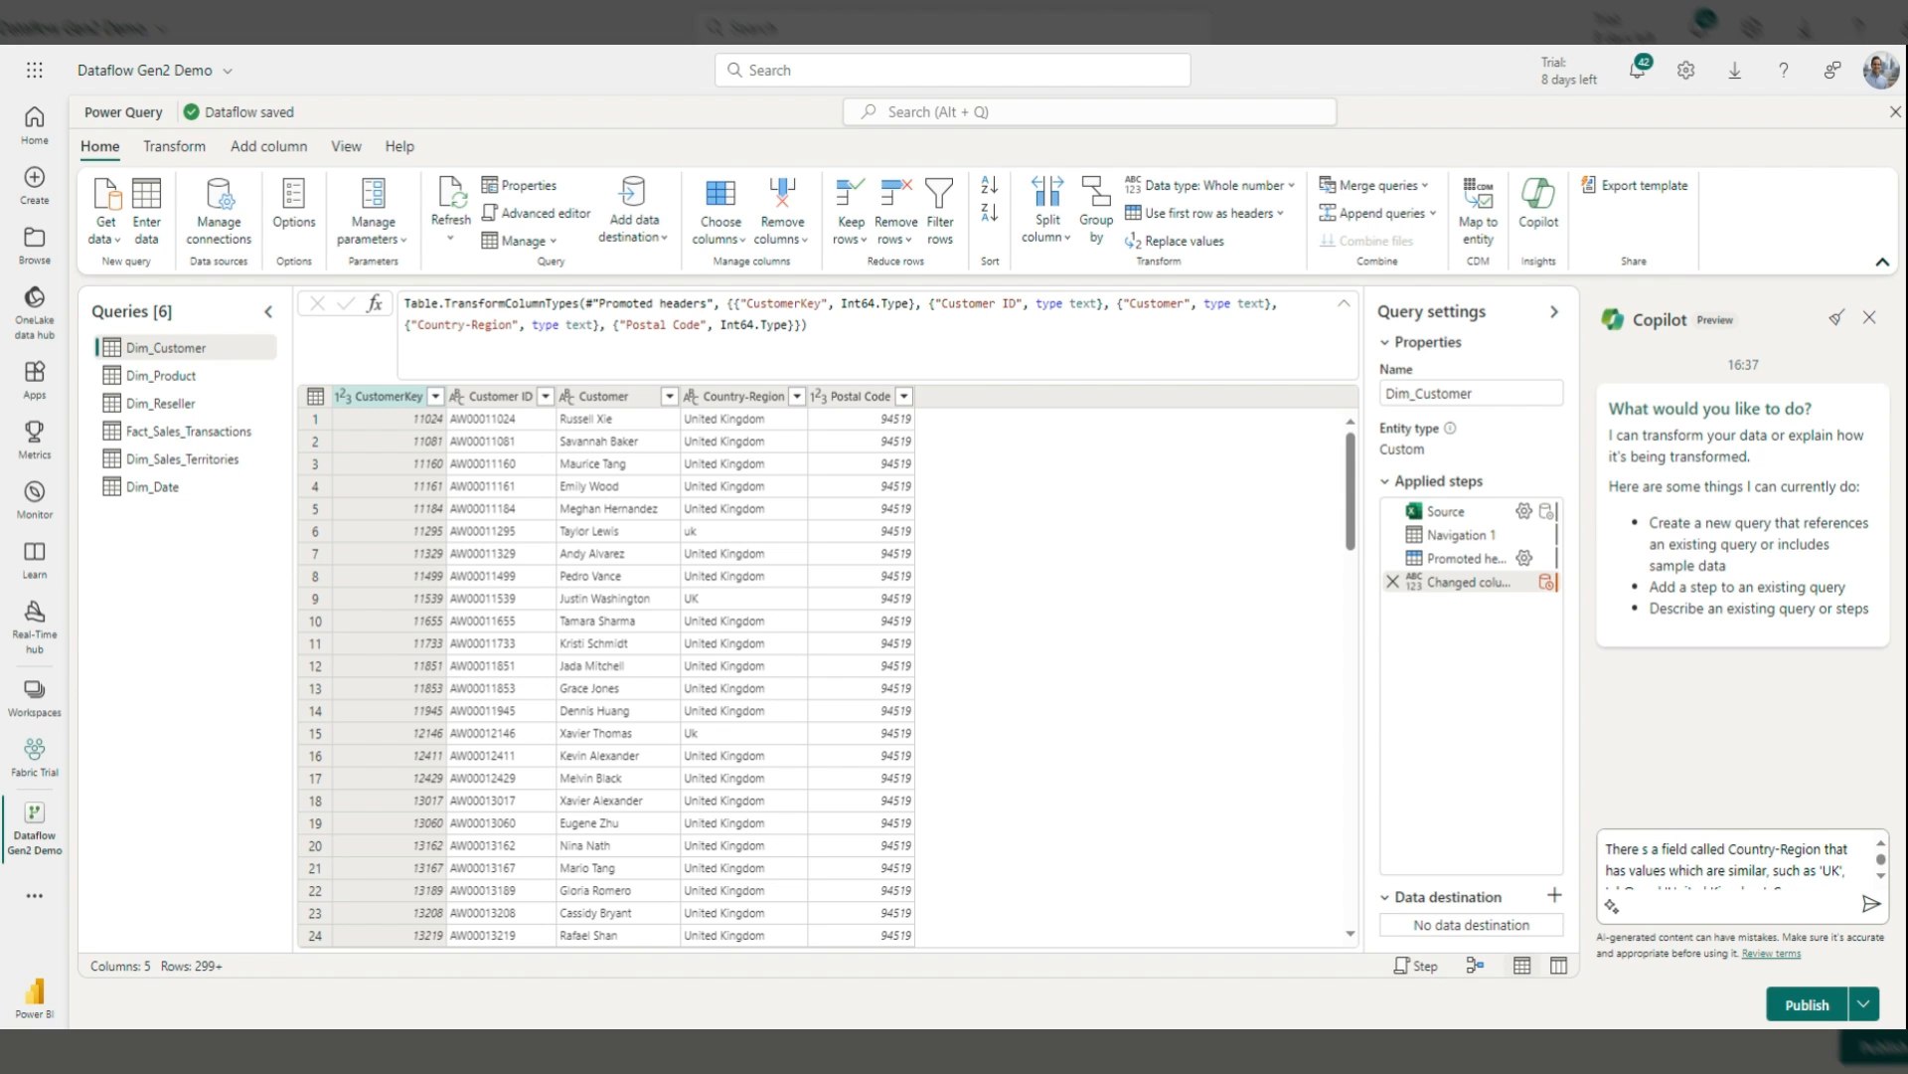
pyautogui.scroll(-2, 1884, 879)
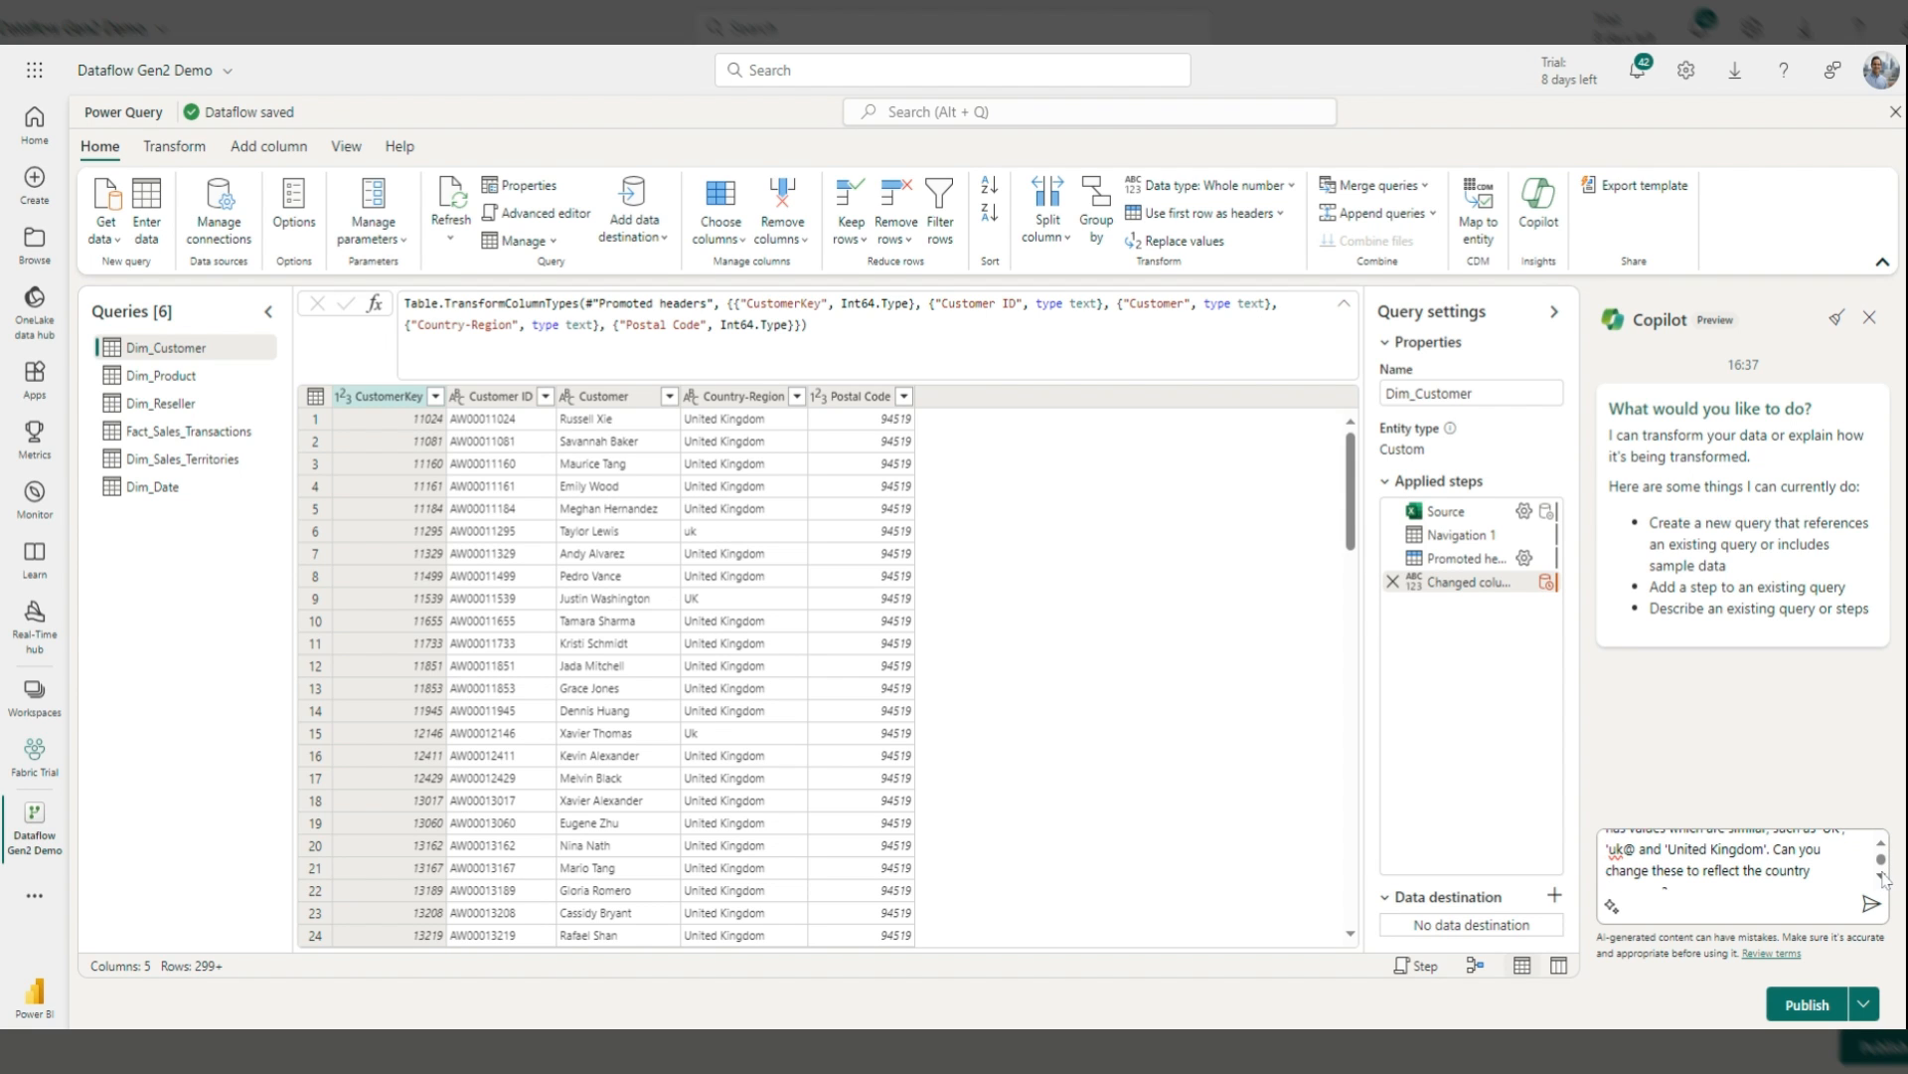
pyautogui.click(1624, 848)
pyautogui.press('BackSpace')
pyautogui.write("'")
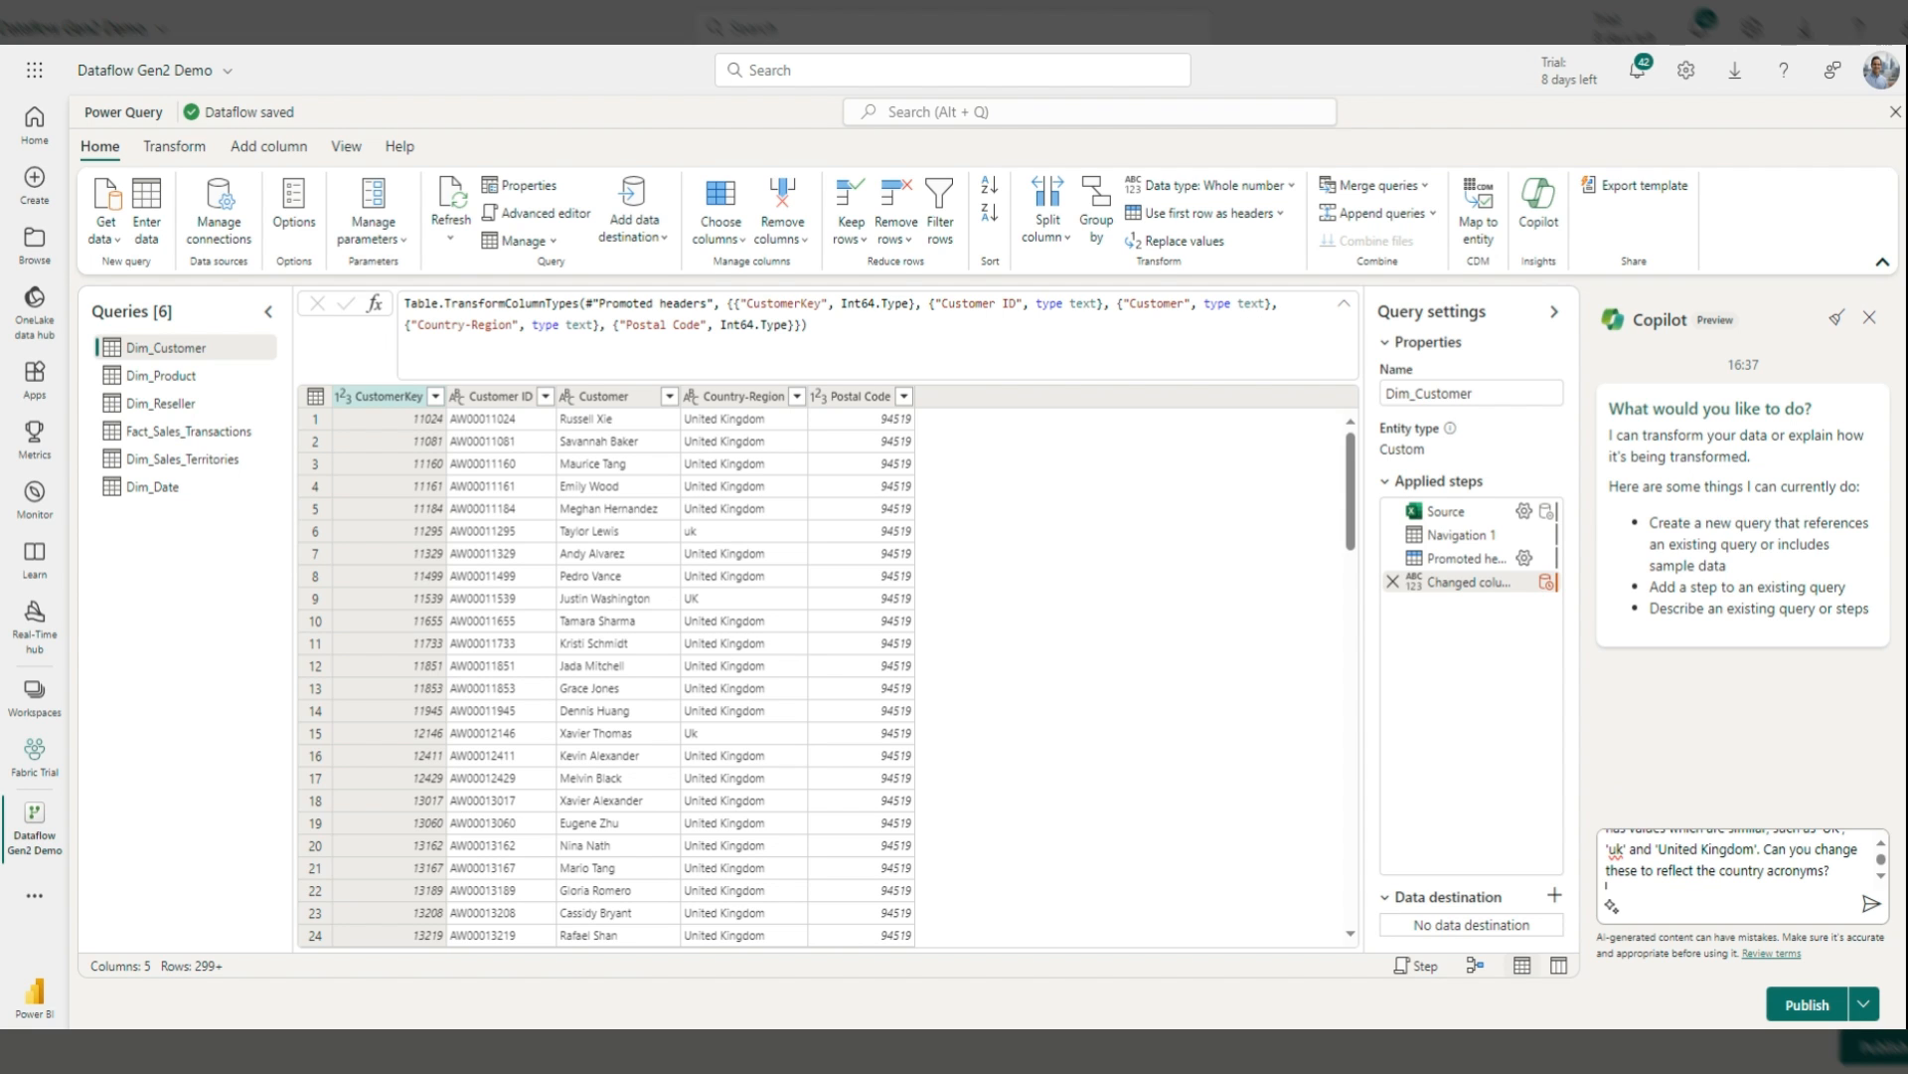
pyautogui.press('Return')
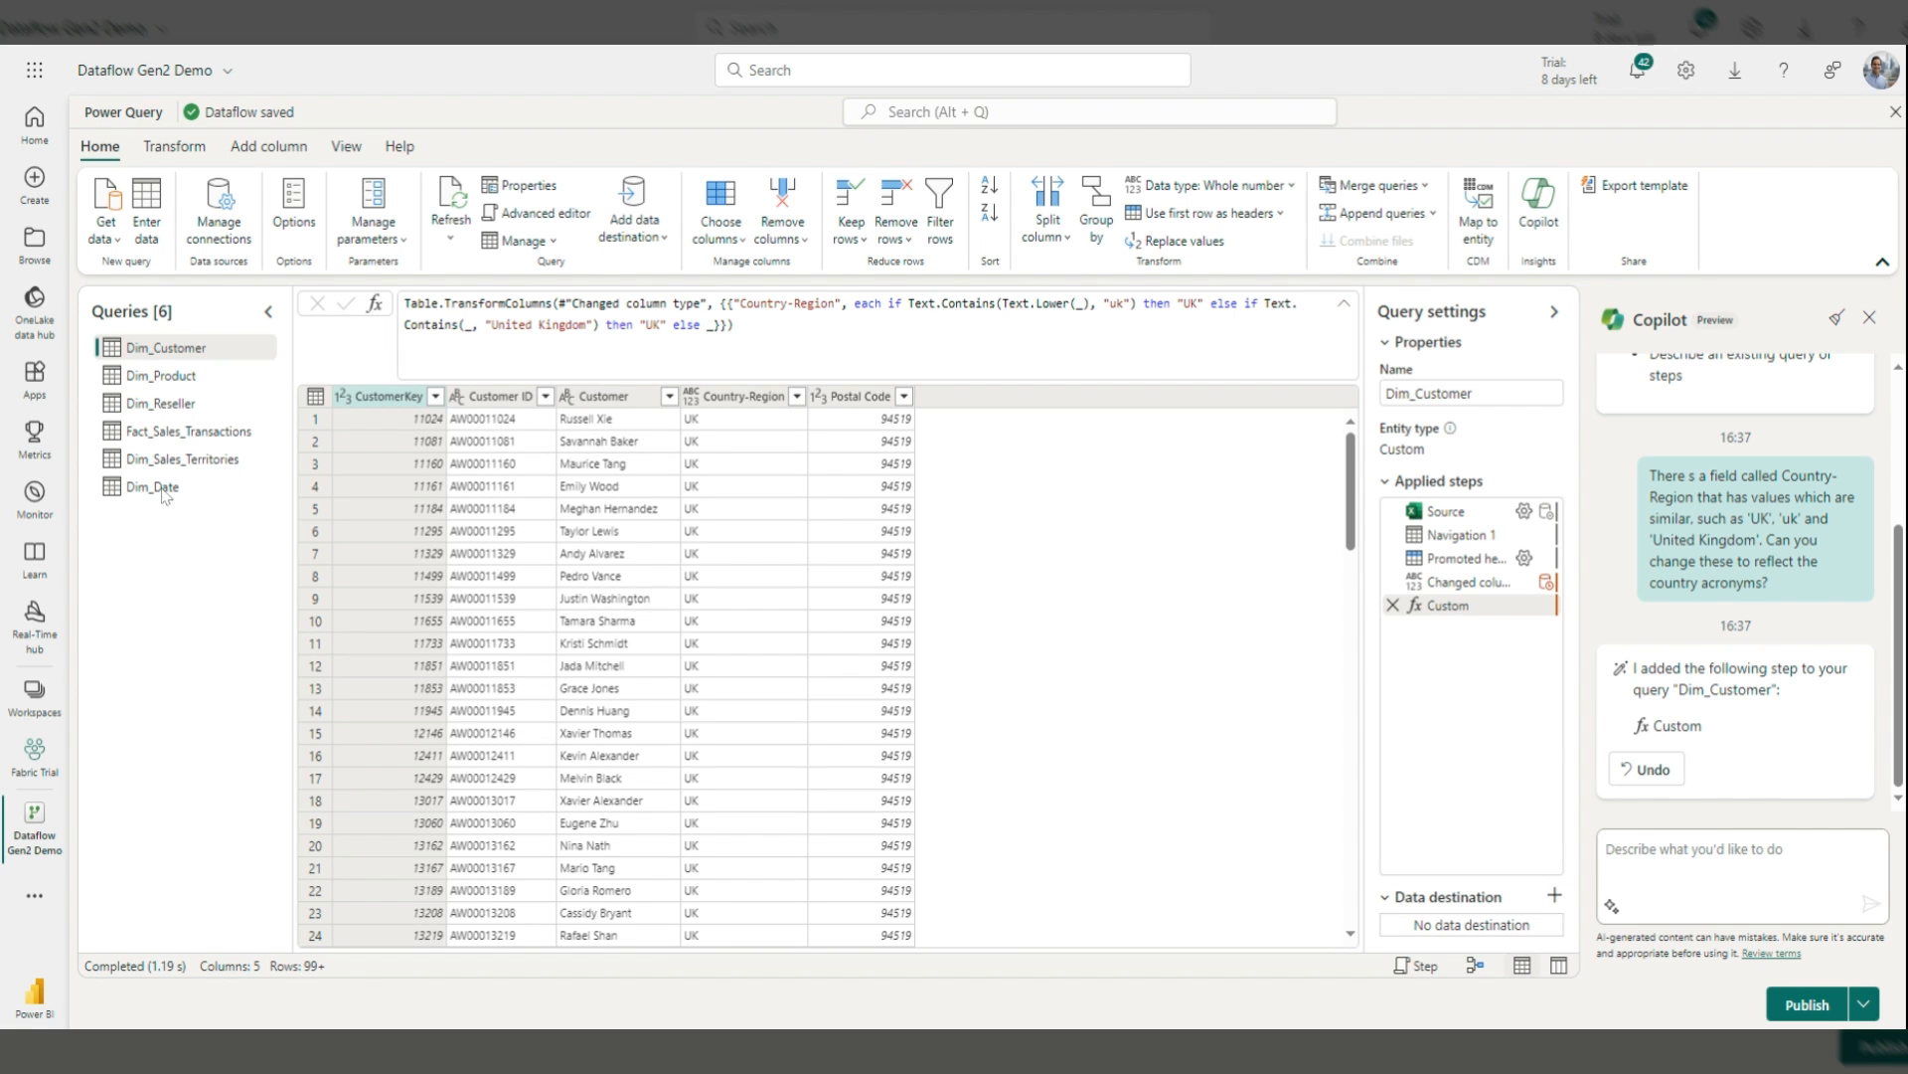
# Step: Check the Country-Region values, then review Dim_Customer's M code ending with the Custom step
pyautogui.scroll(-3, 752, 467)
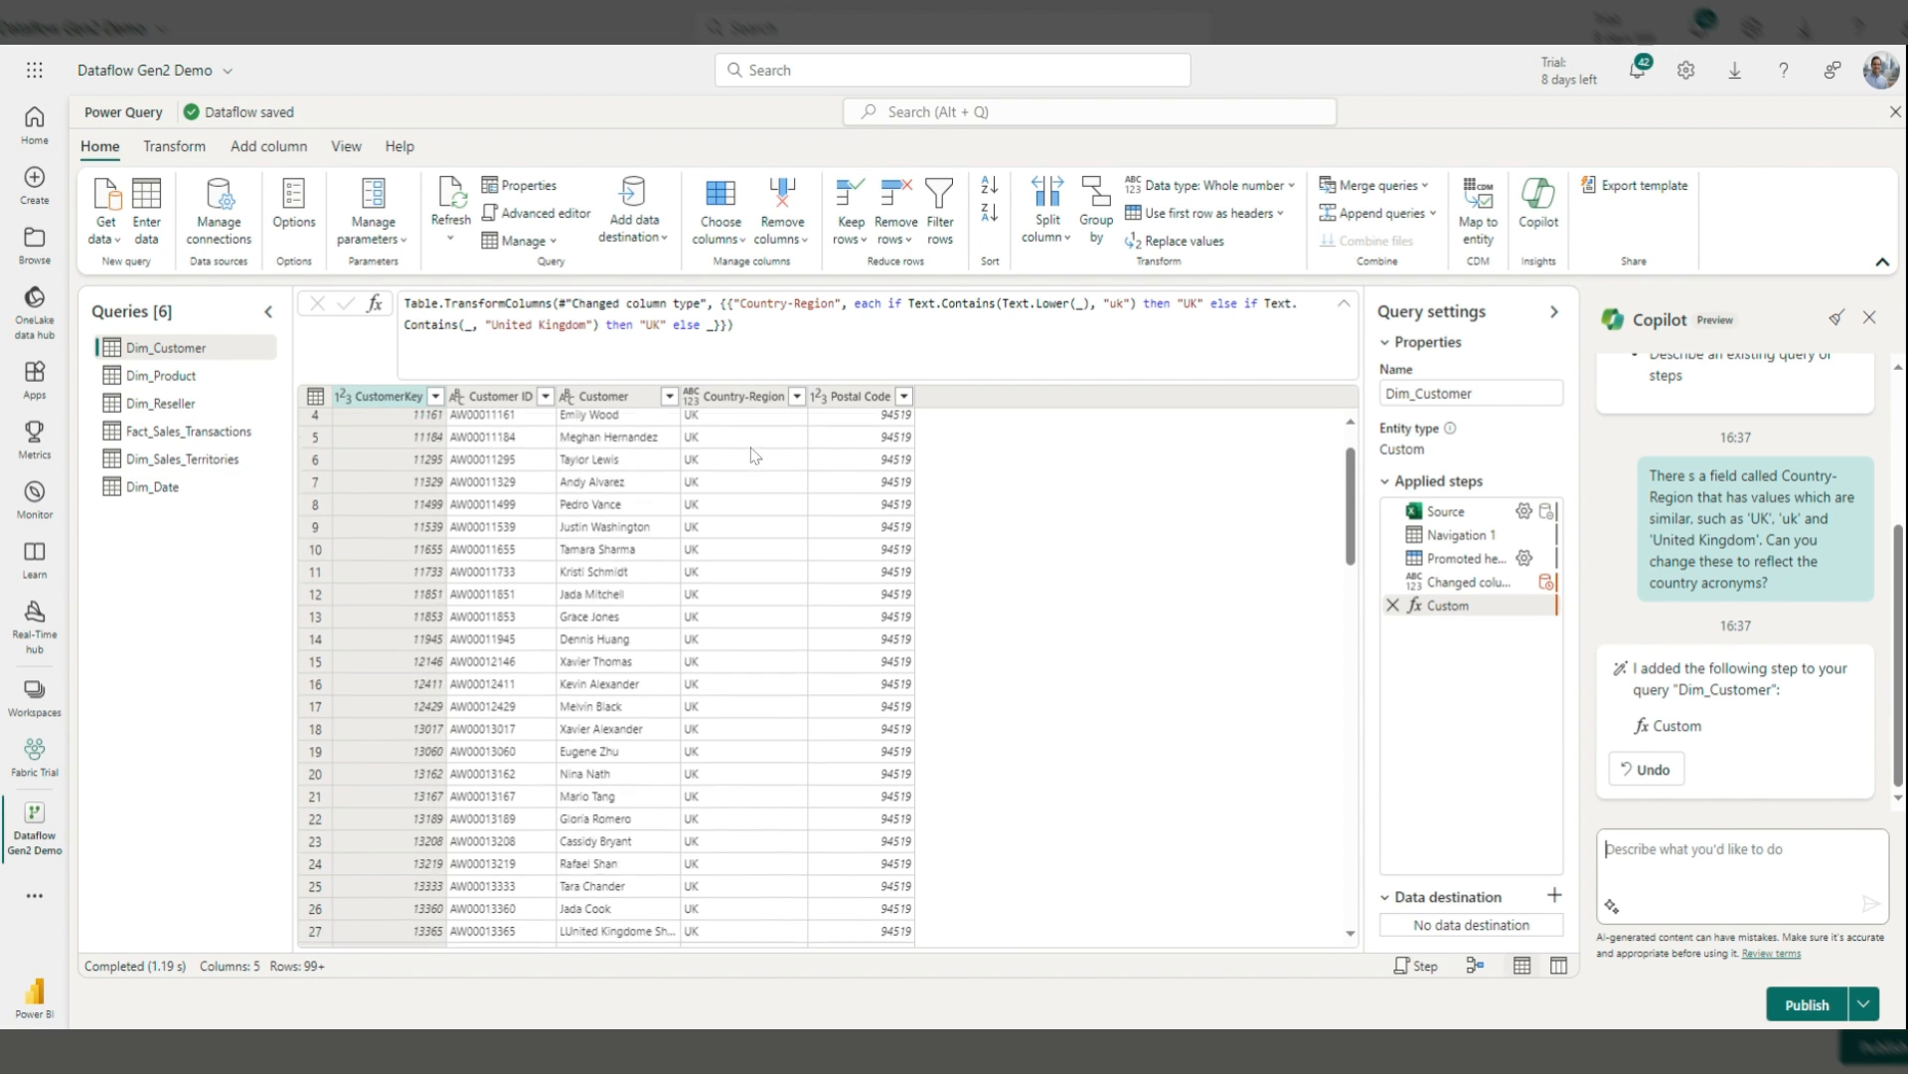
pyautogui.scroll(3, 752, 474)
pyautogui.scroll(-15, 753, 474)
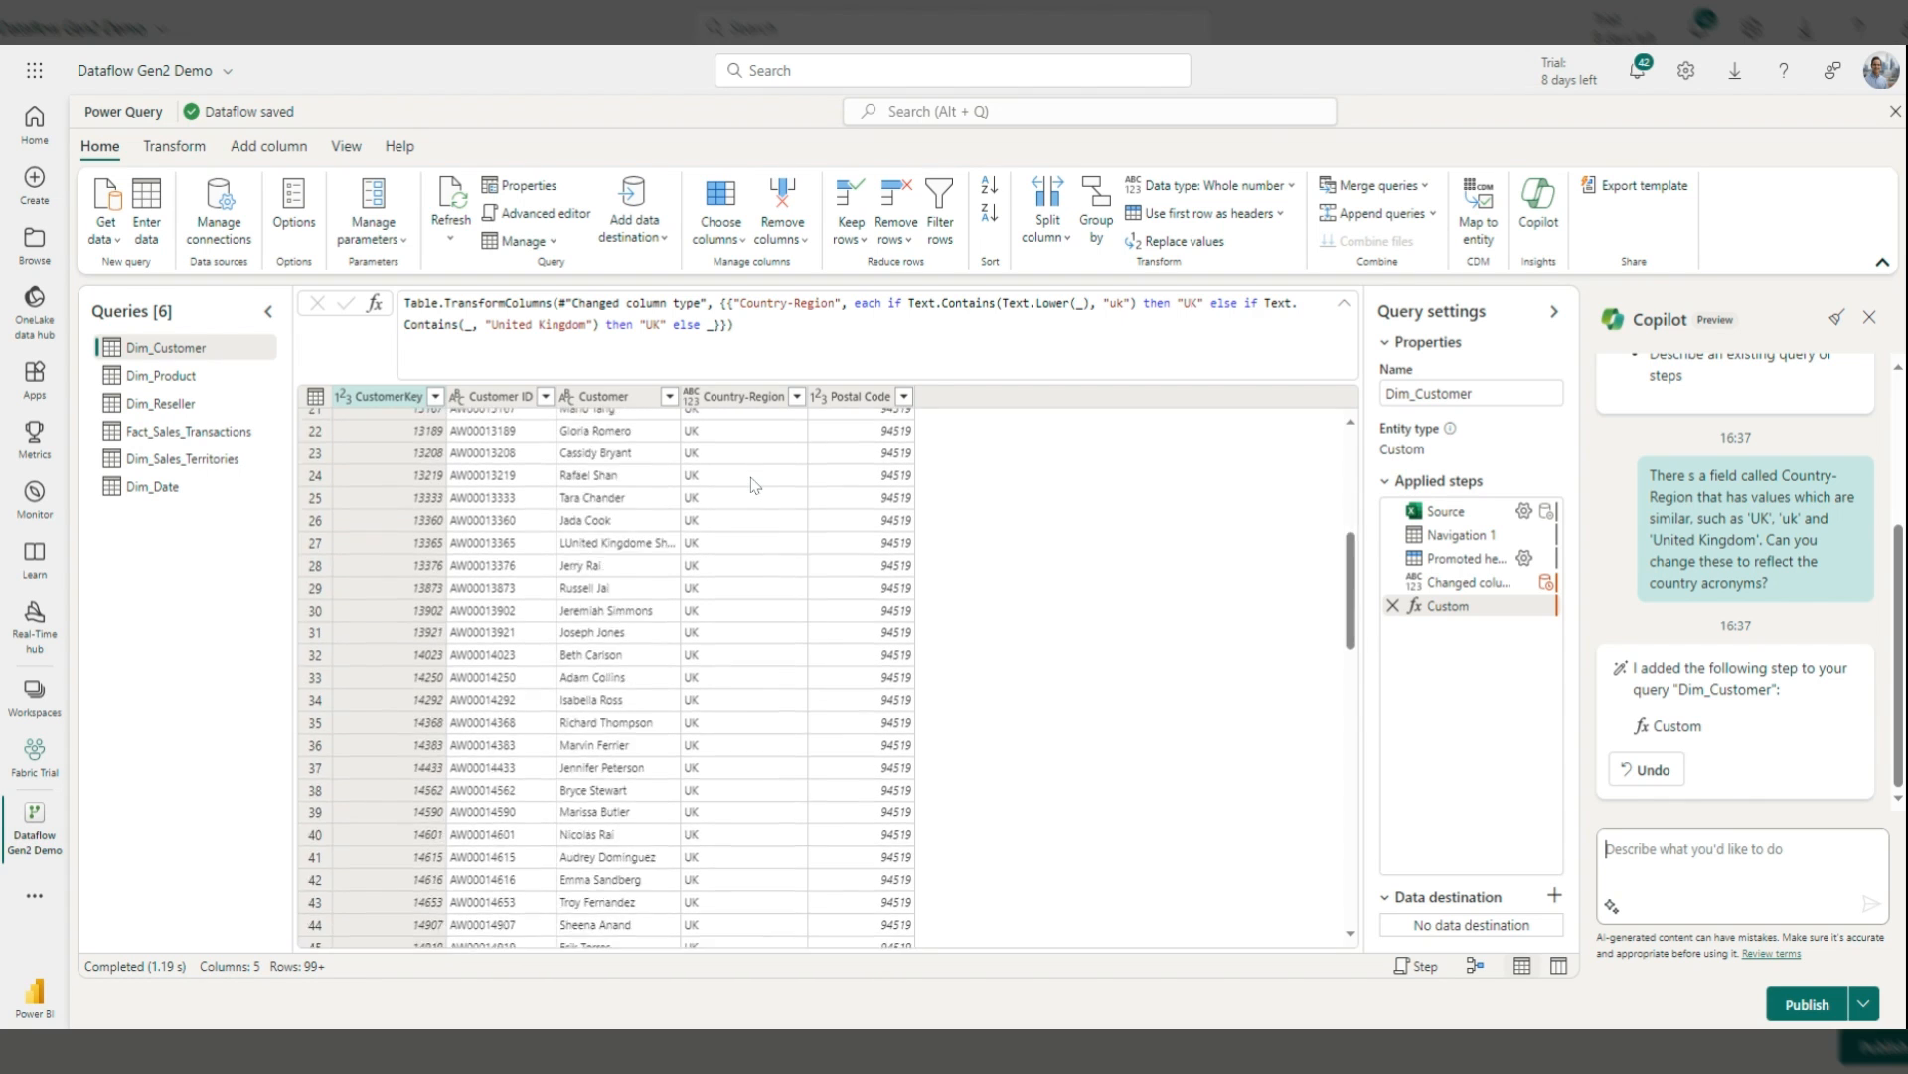
pyautogui.scroll(-11, 752, 485)
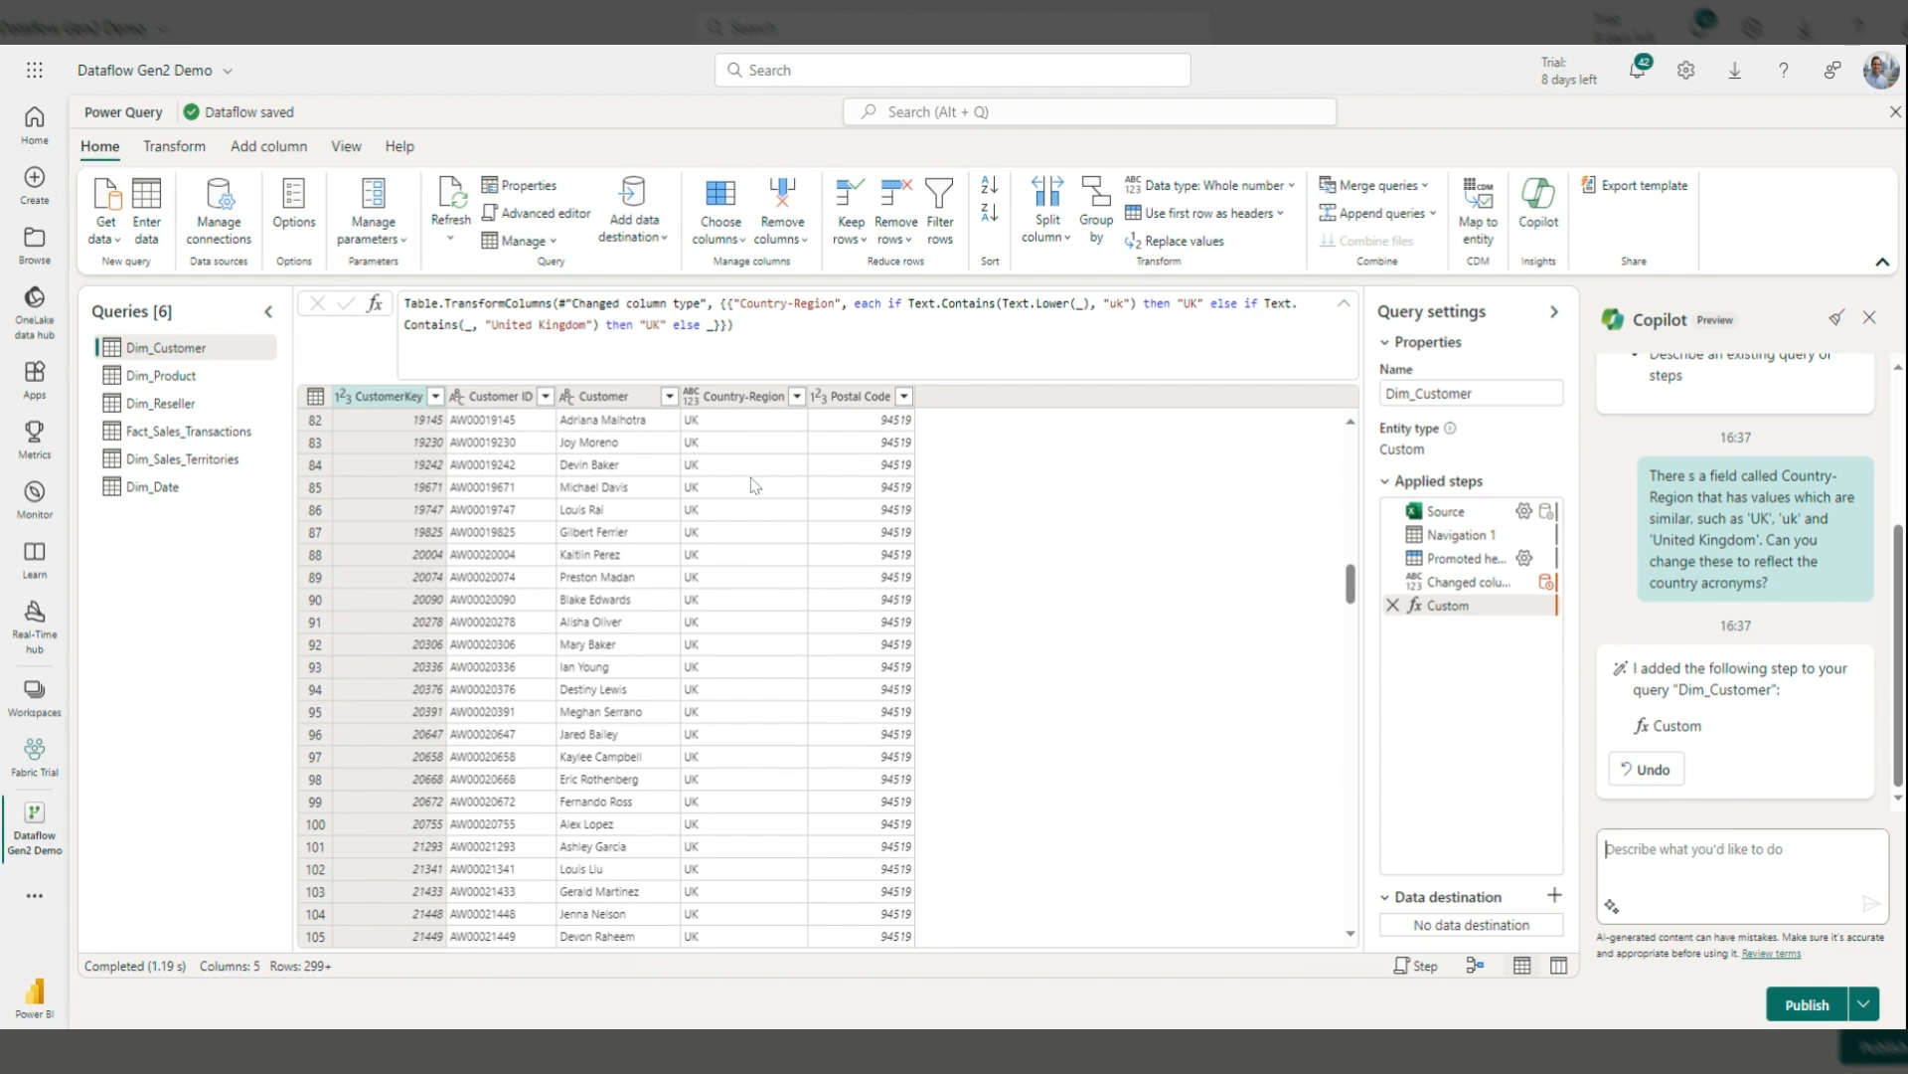
pyautogui.scroll(-6, 752, 485)
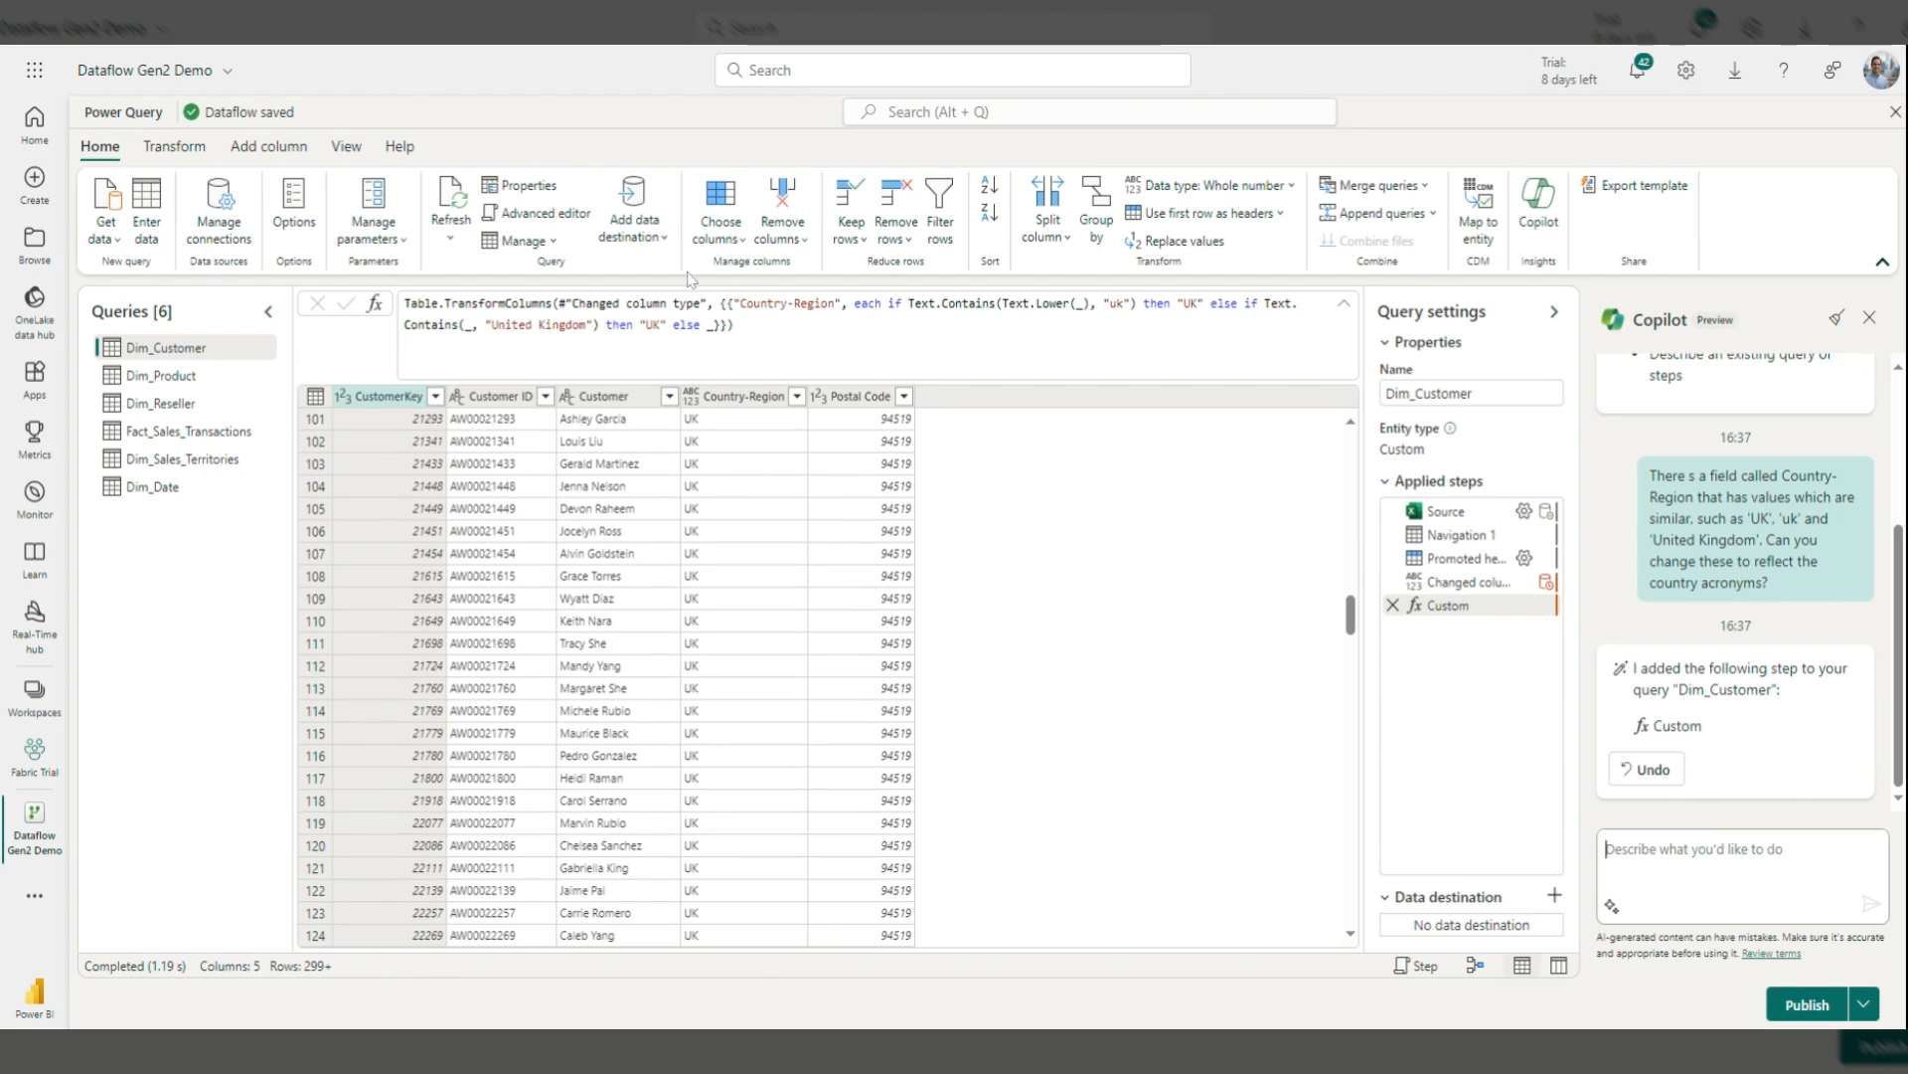
pyautogui.click(507, 213)
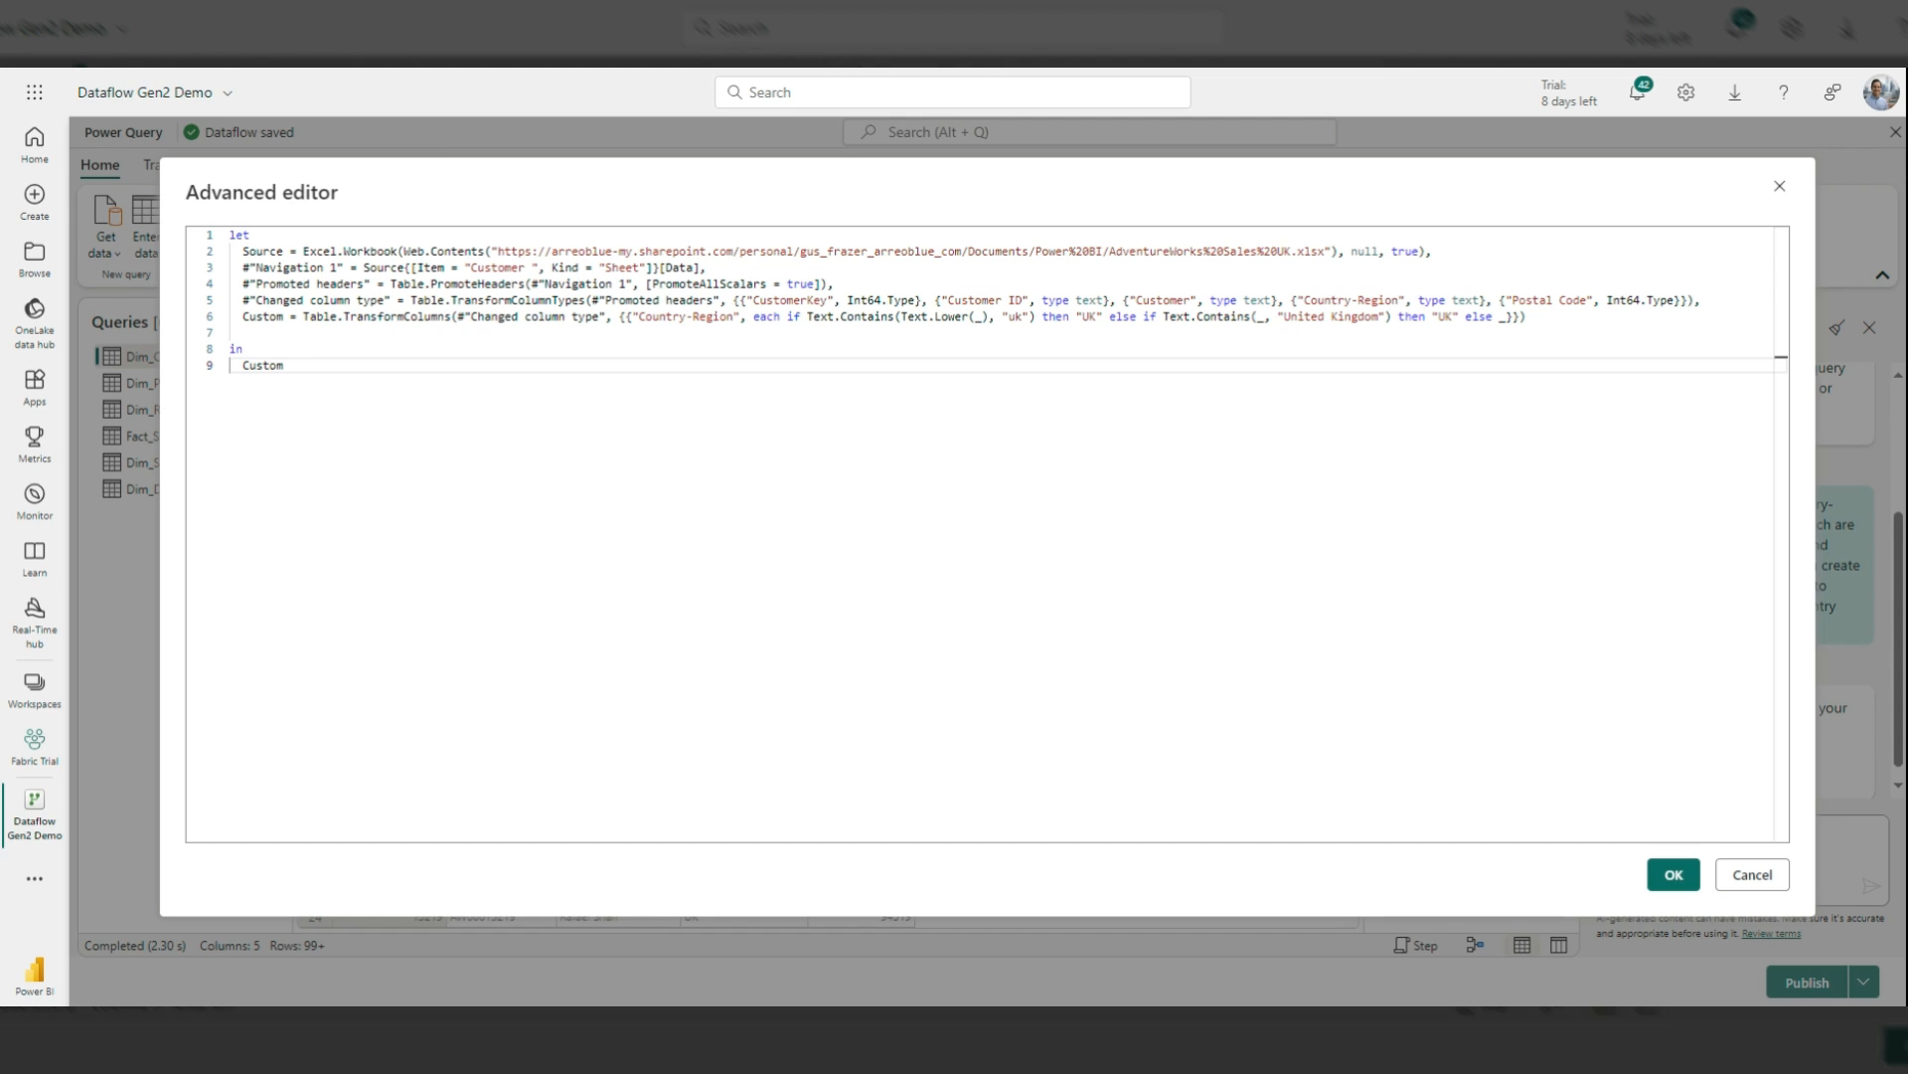
pyautogui.click(1677, 875)
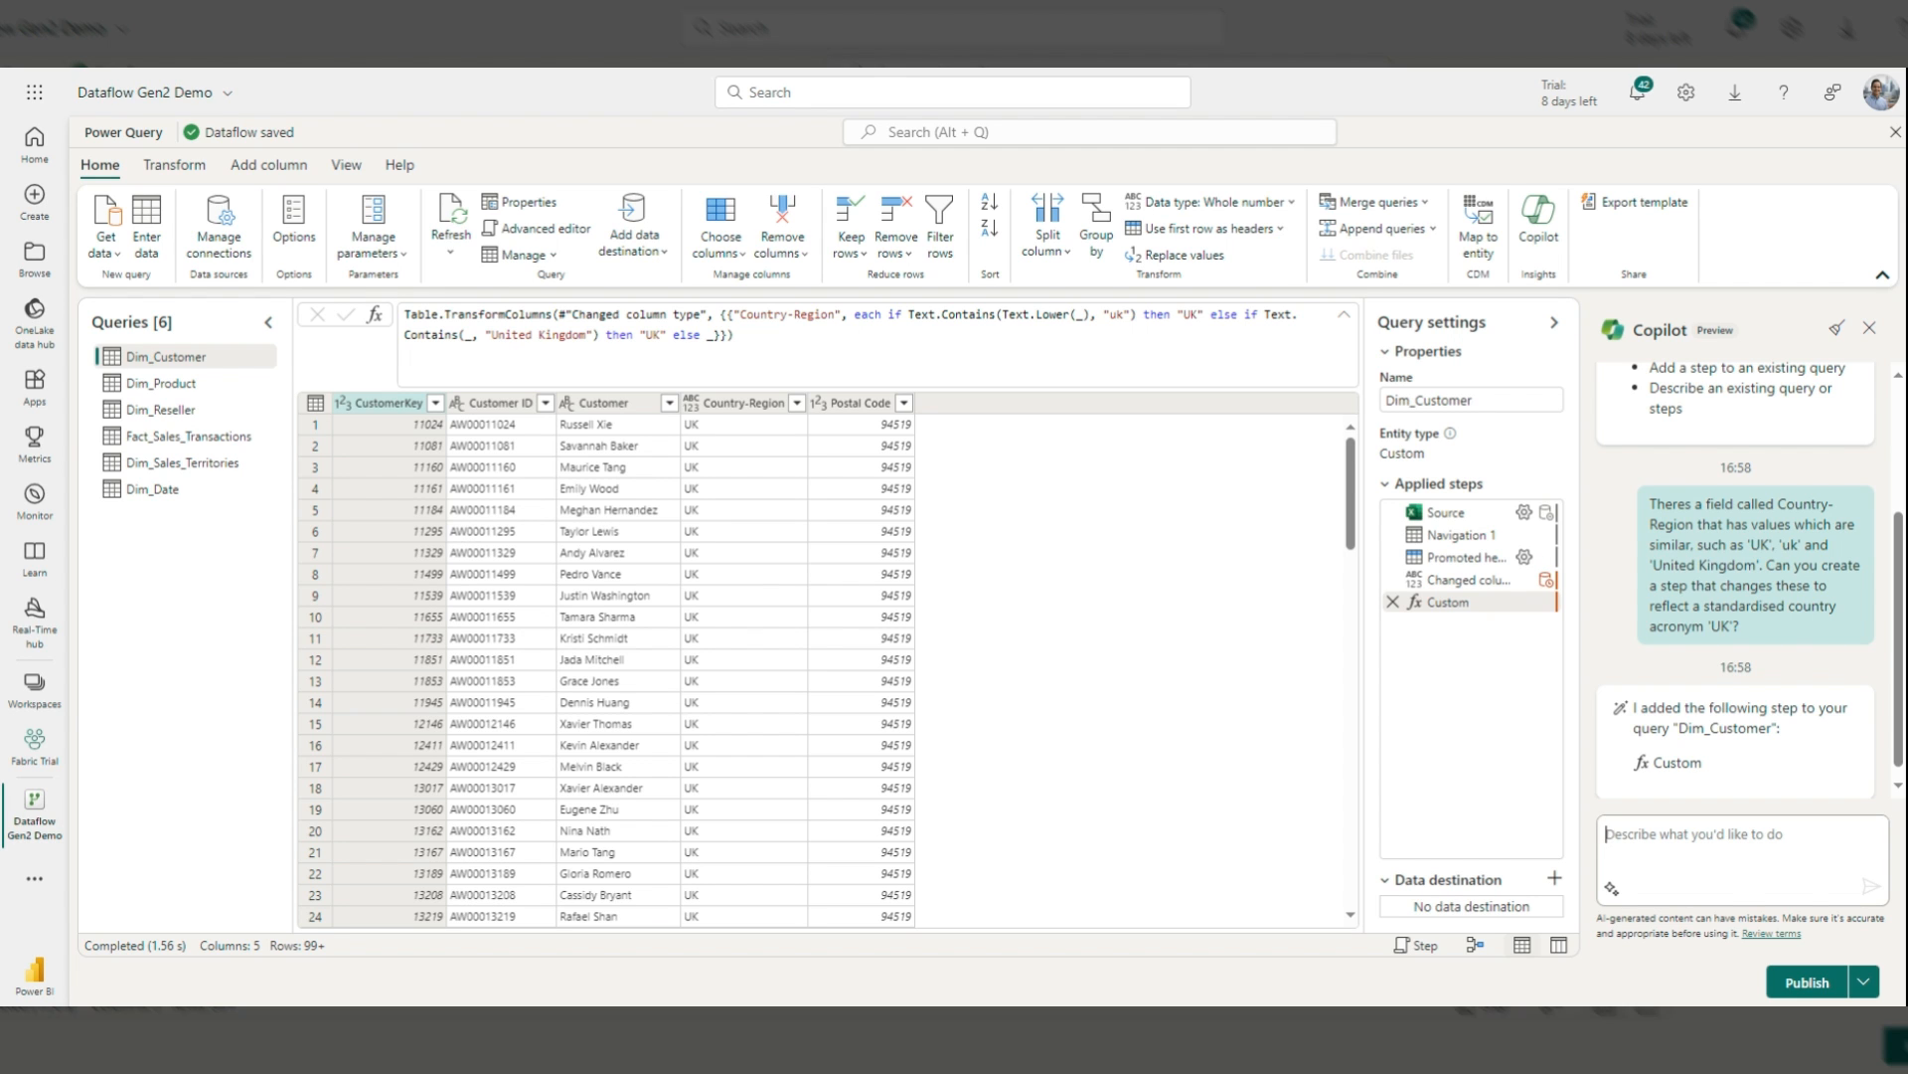
# Step: Publish the dataflow with Dim_Date and the UK-standardised Dim_Customer
pyautogui.click(1789, 984)
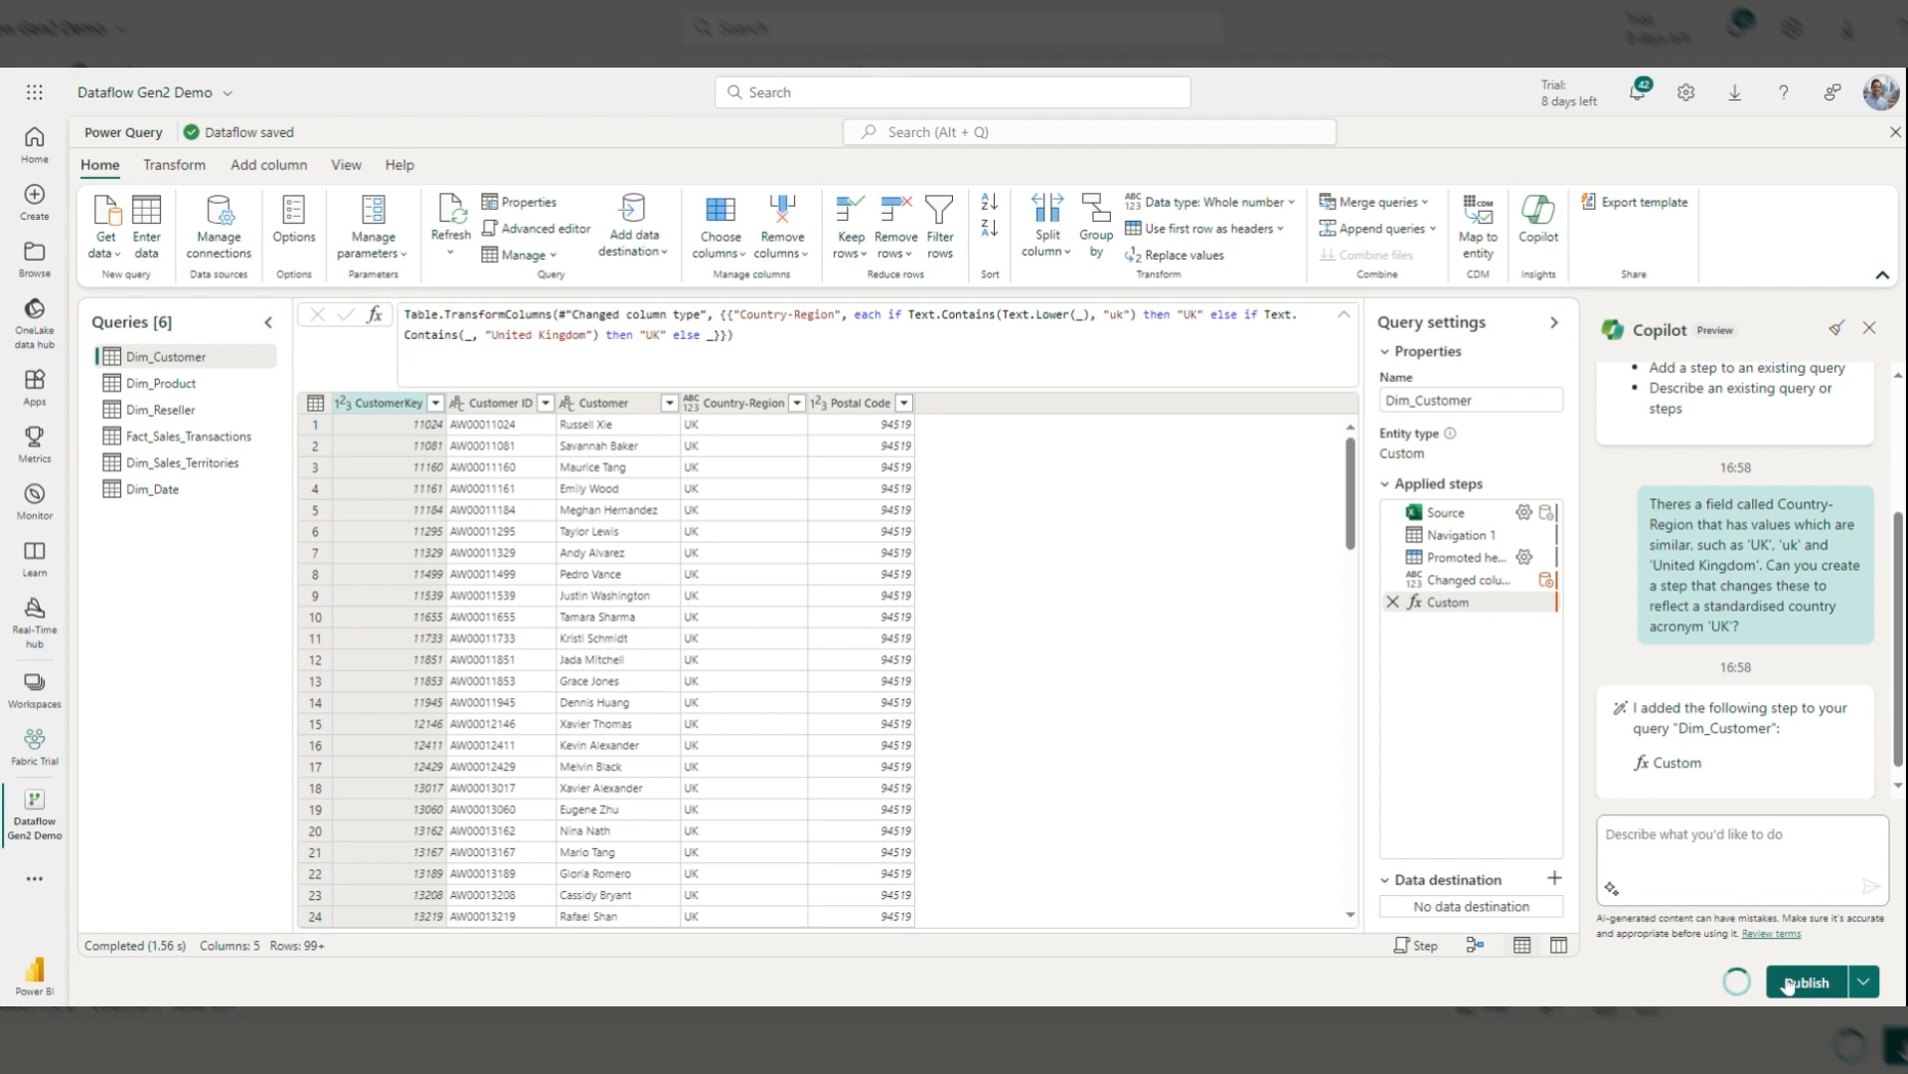